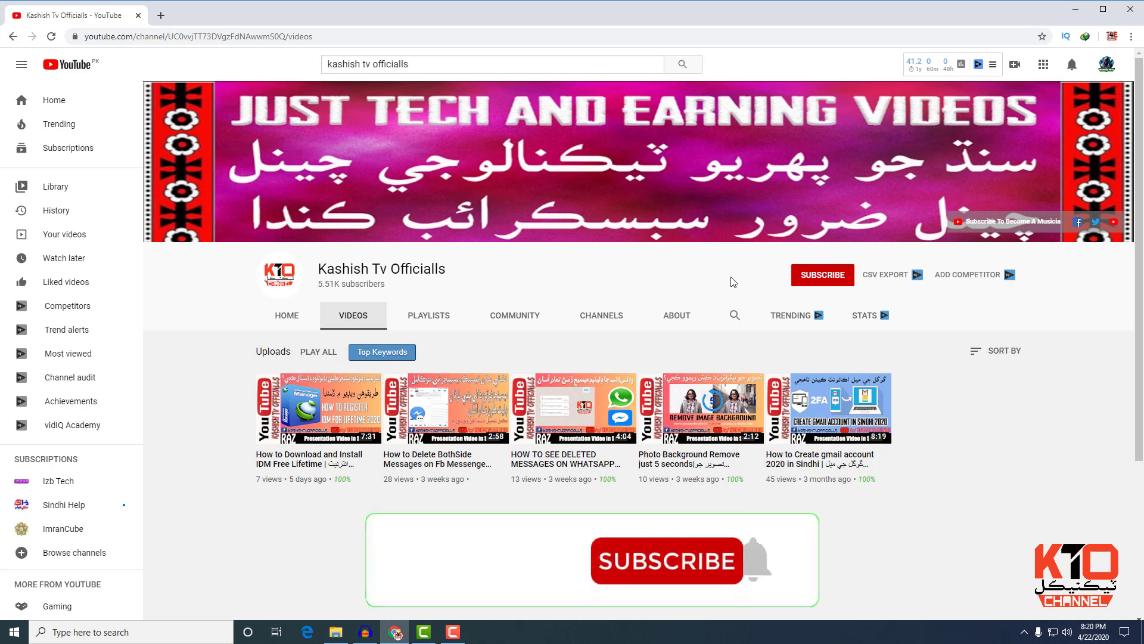
Subscribe to the Kashish Tv Officialls channel and set its notifications to All.
left_click(816, 276)
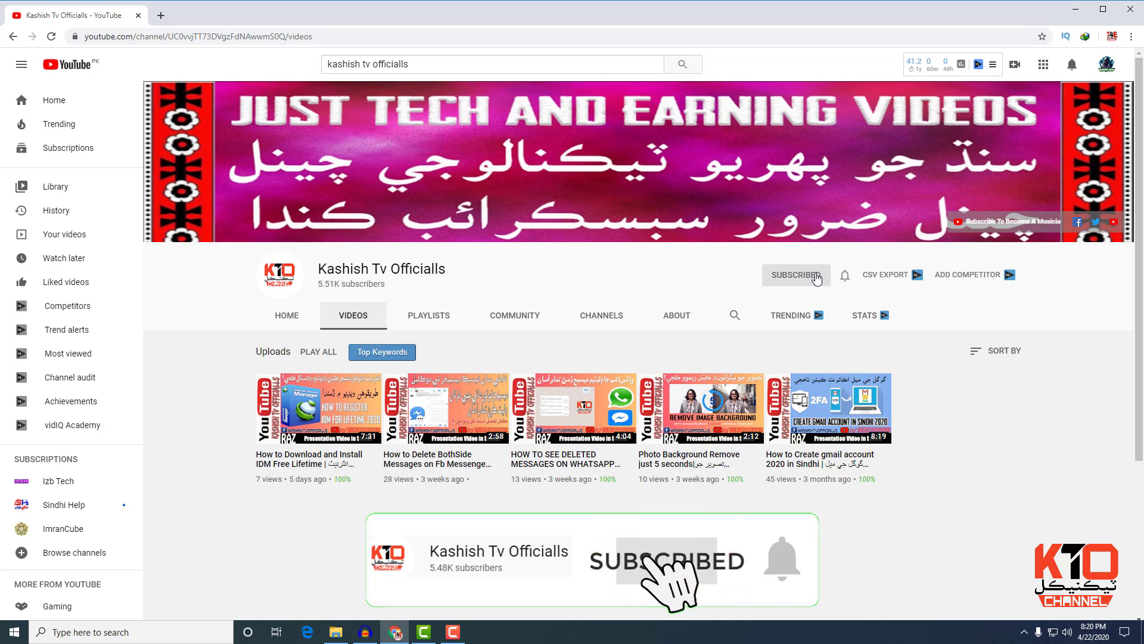
left_click(845, 274)
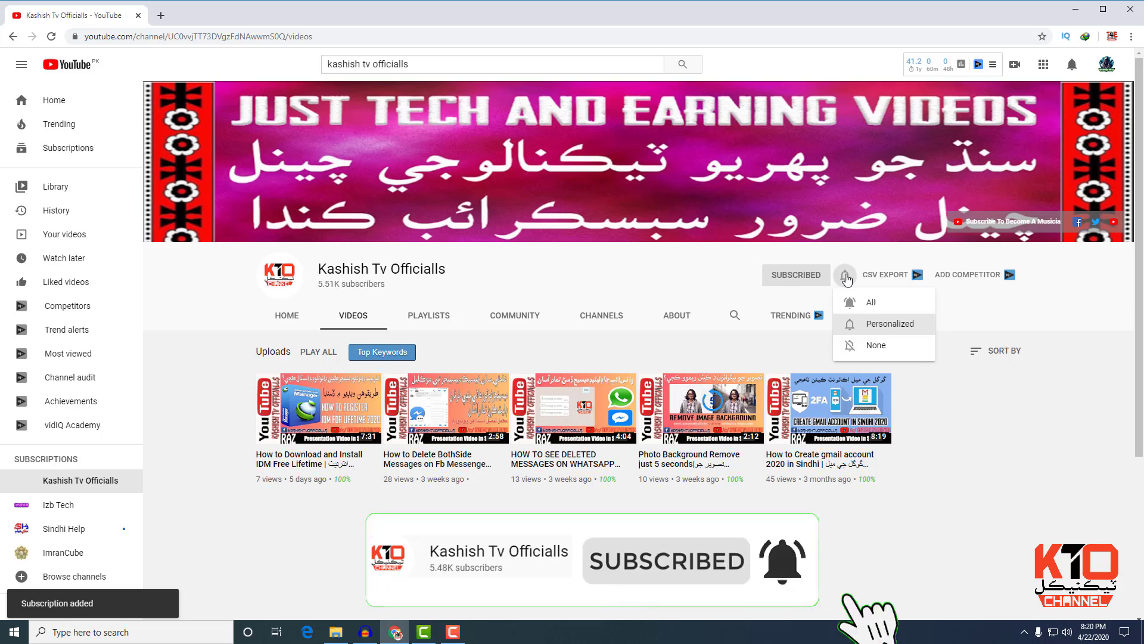
left_click(872, 301)
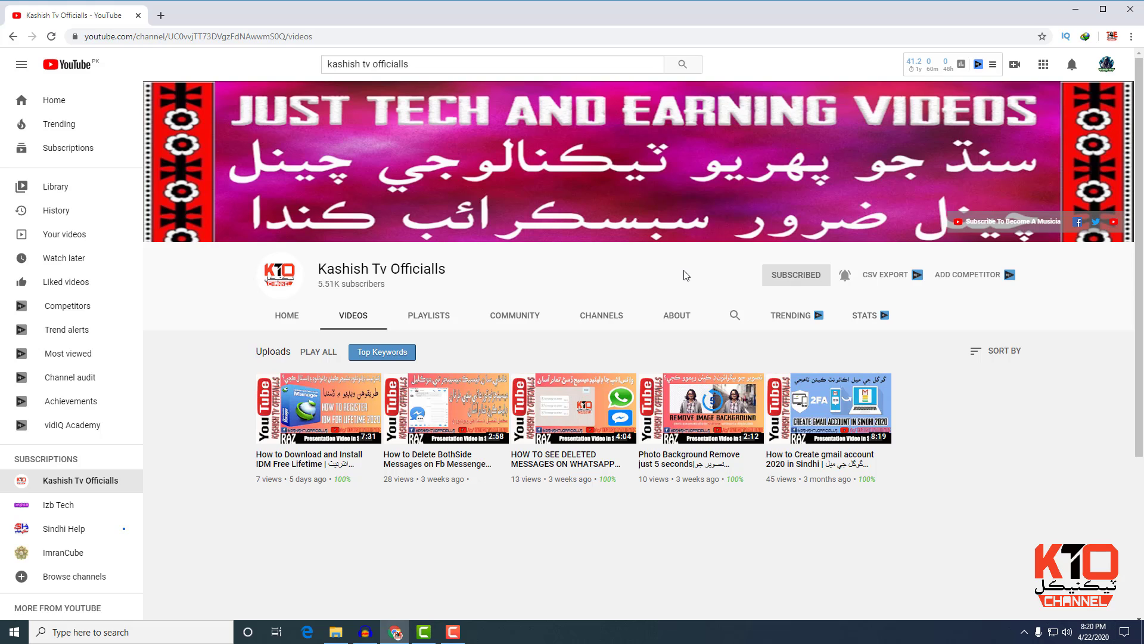
Search Google in a new browser tab for "photoshop cc 2018" followed by the download site owner's name.
left_click(162, 16)
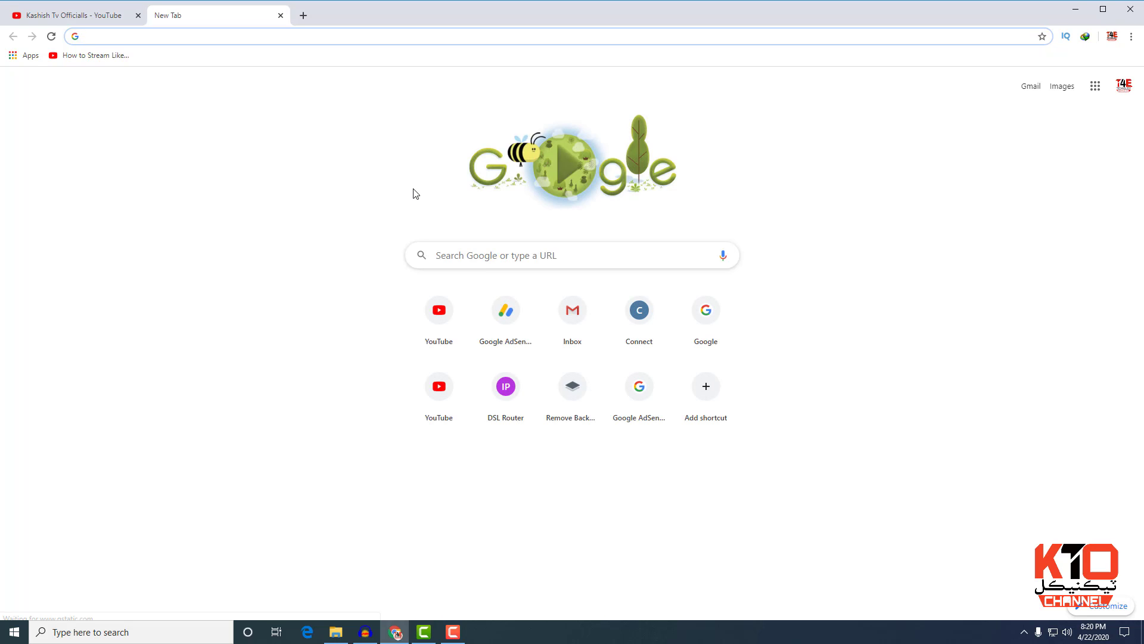
type("phot")
key("BackSpace")
key("BackSpace")
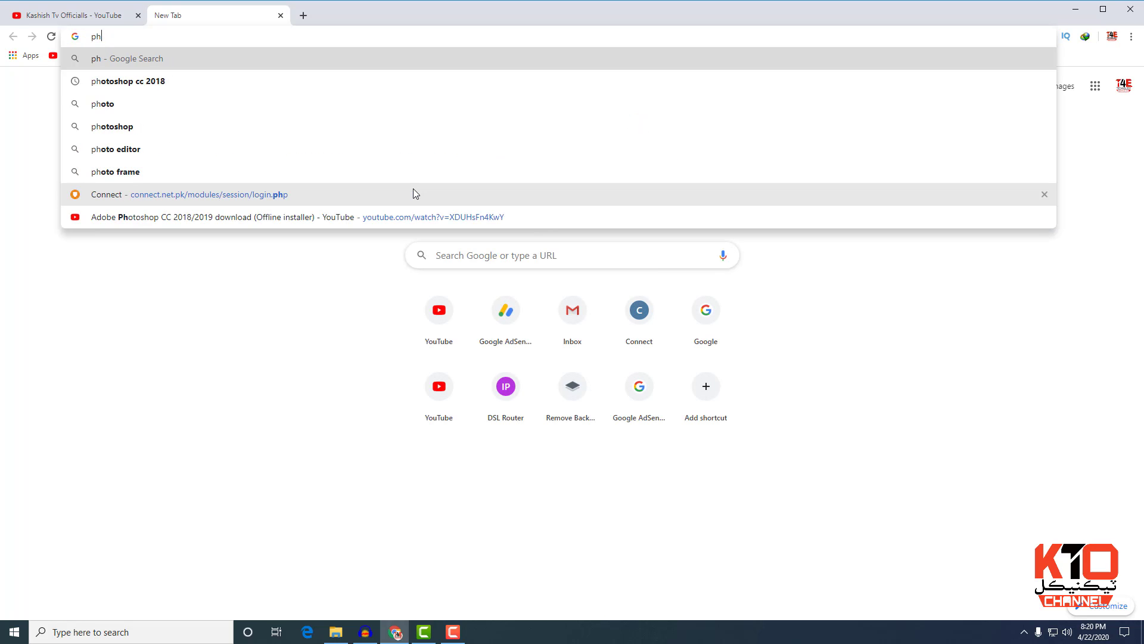
type("oto")
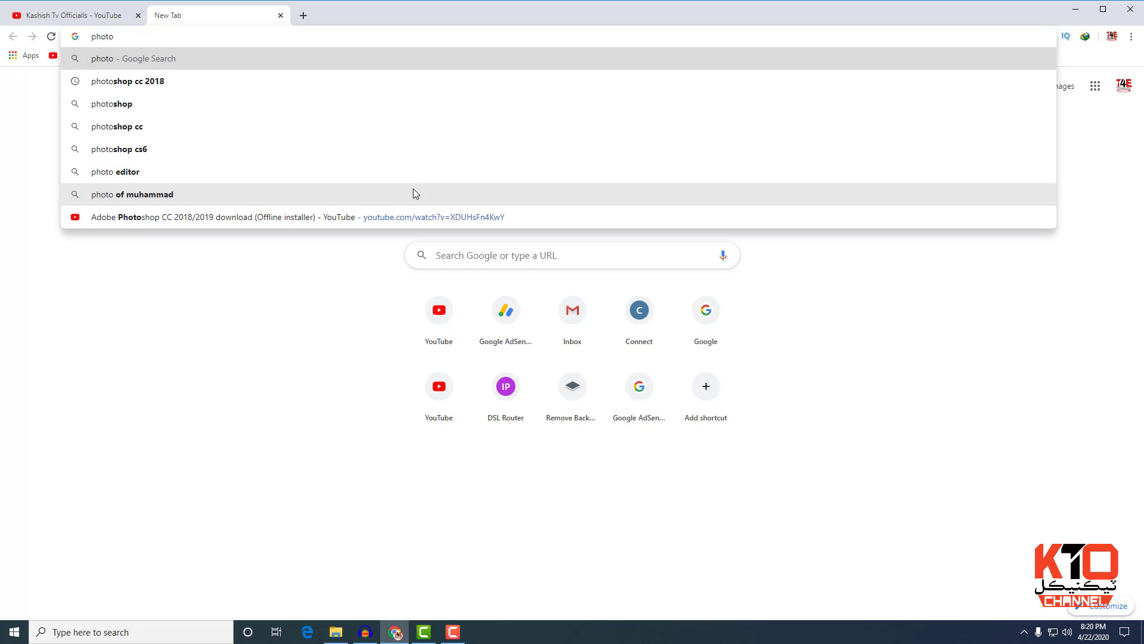
key("Down")
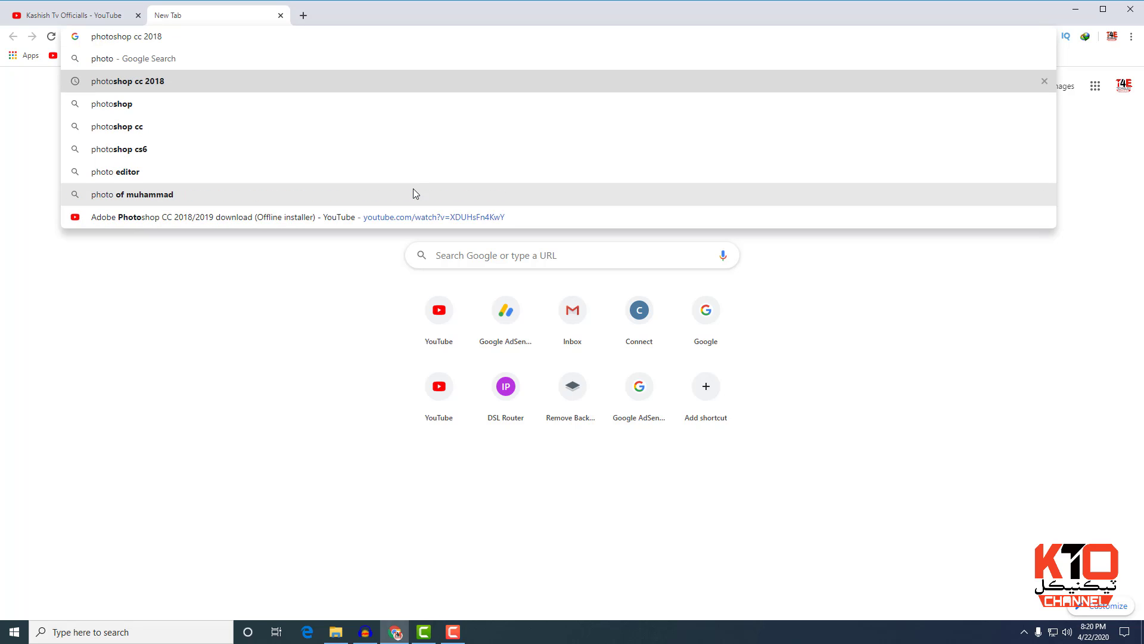
type("muhammad niaz")
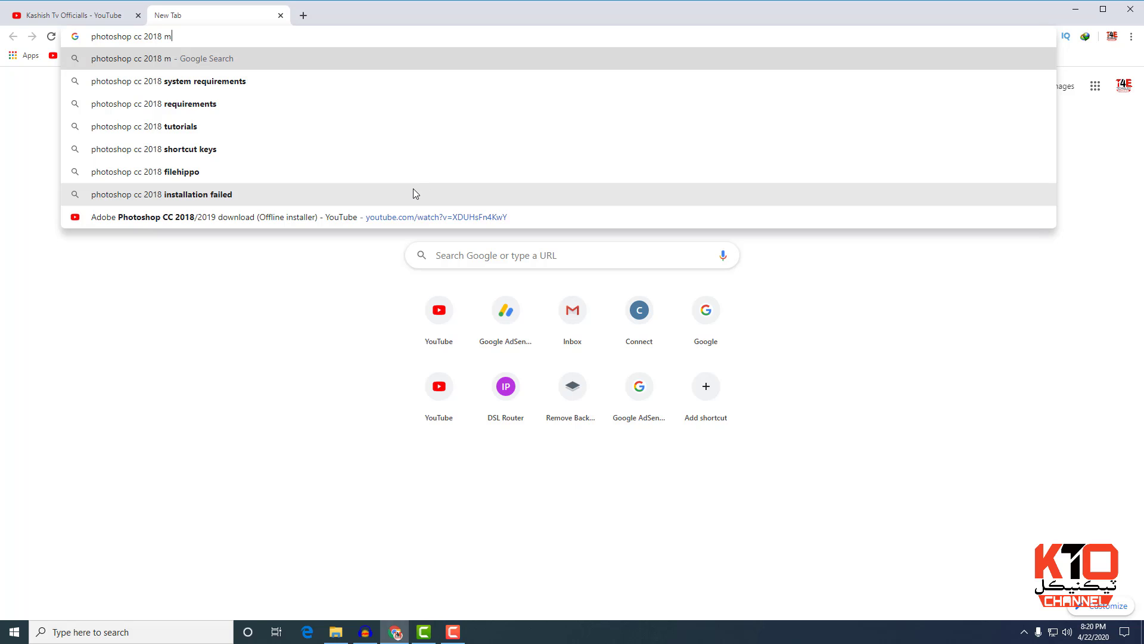
key("Return")
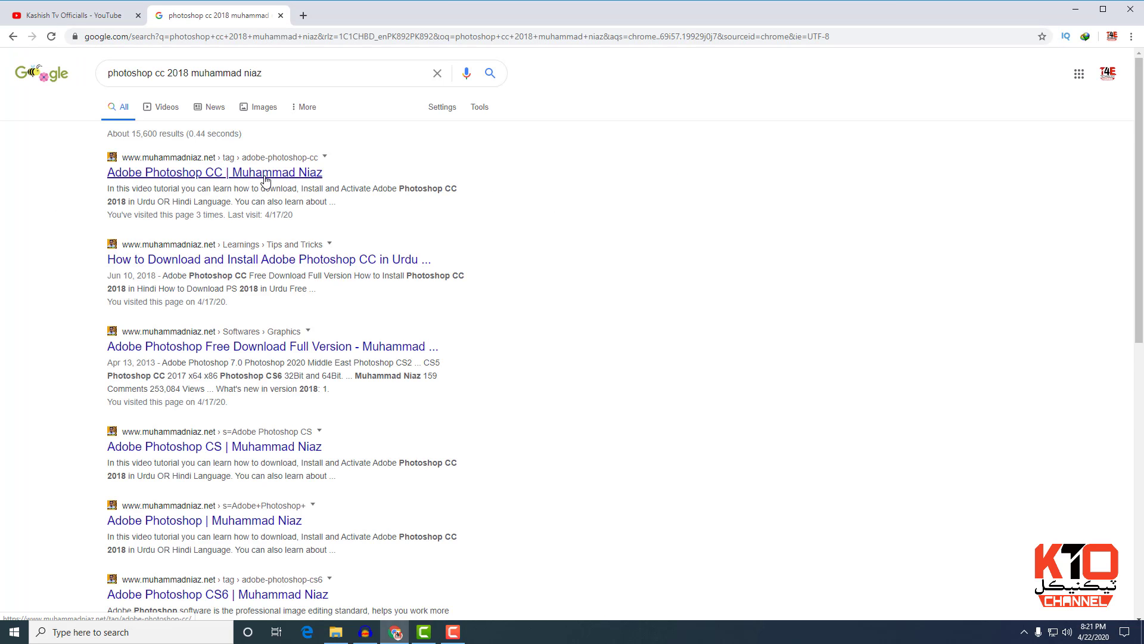
Open the site's Adobe Photoshop article from the search results and bring up its download links page, closing any advert tab.
left_click(184, 176)
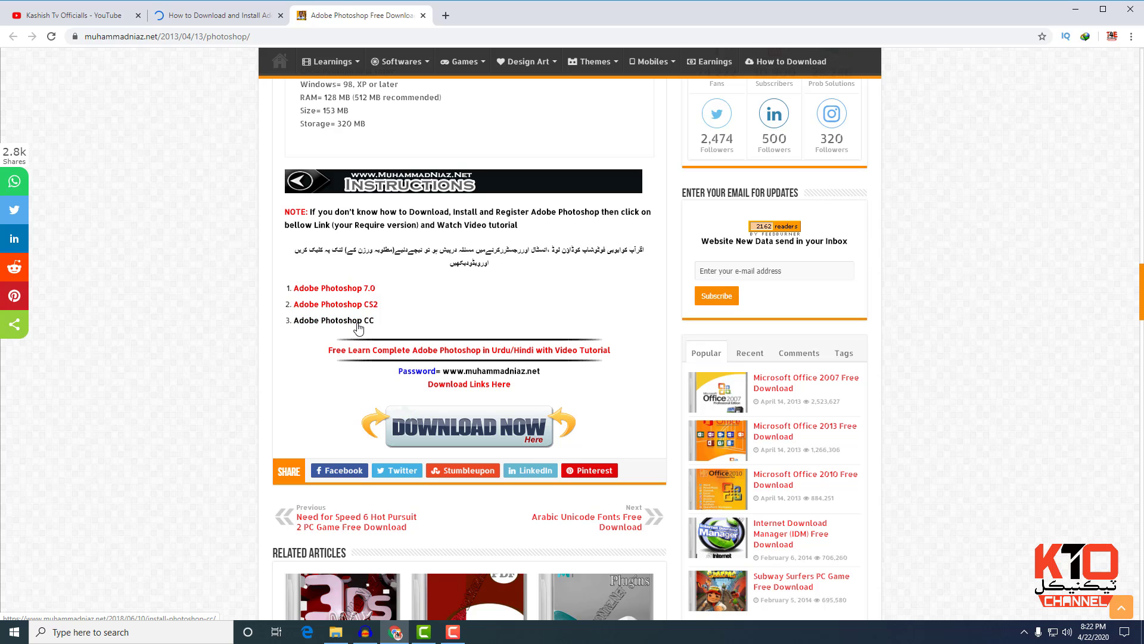
left_click(471, 387)
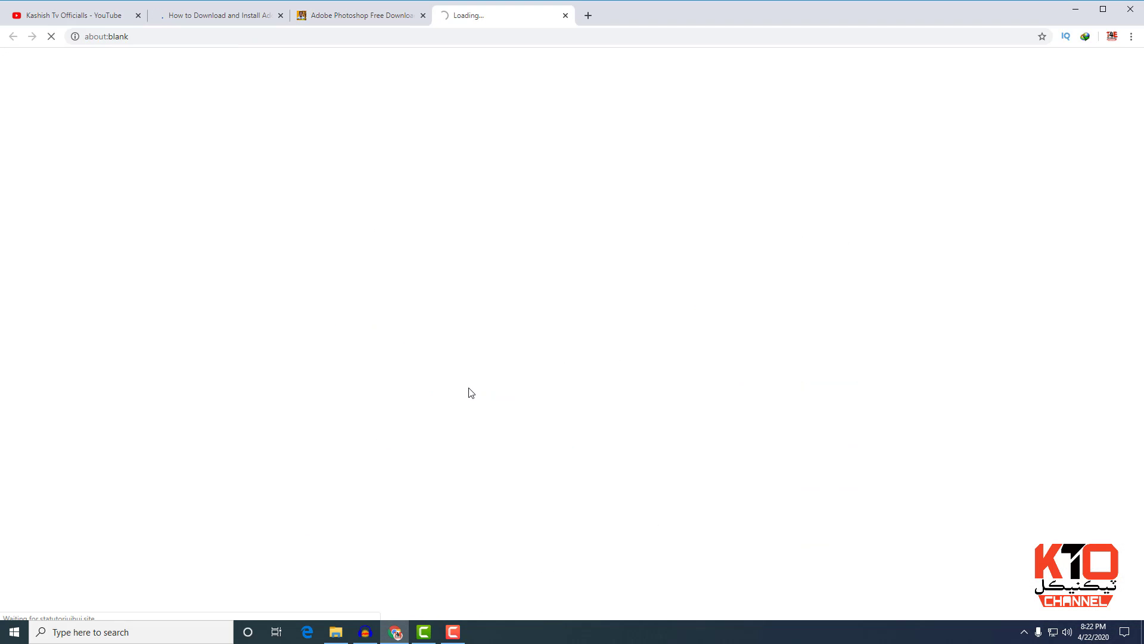
left_click(565, 15)
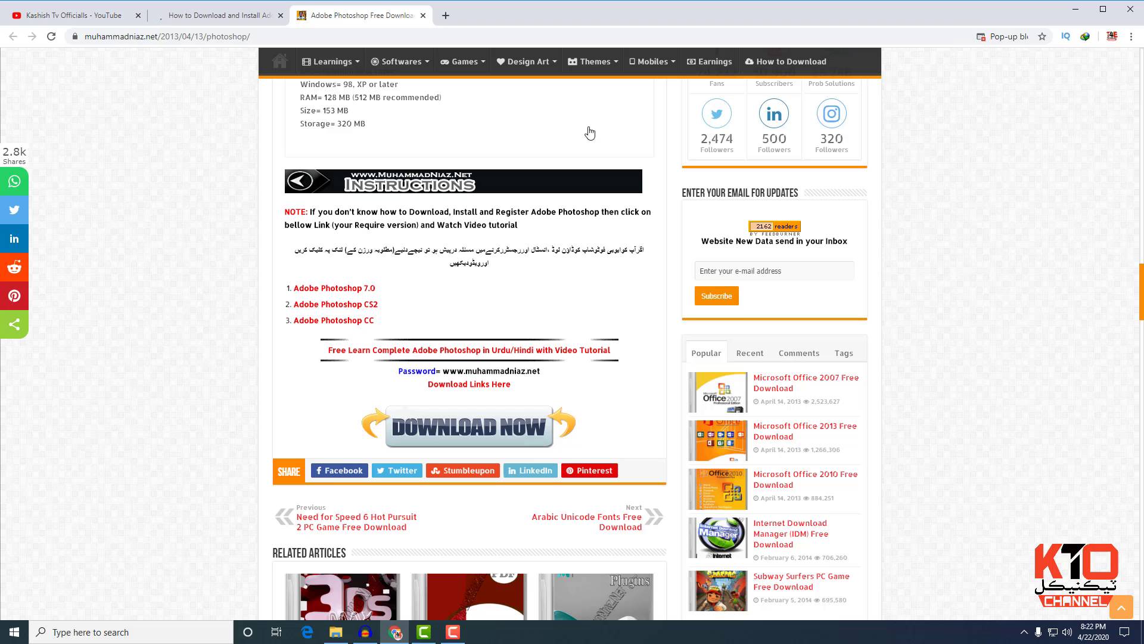
left_click(477, 388)
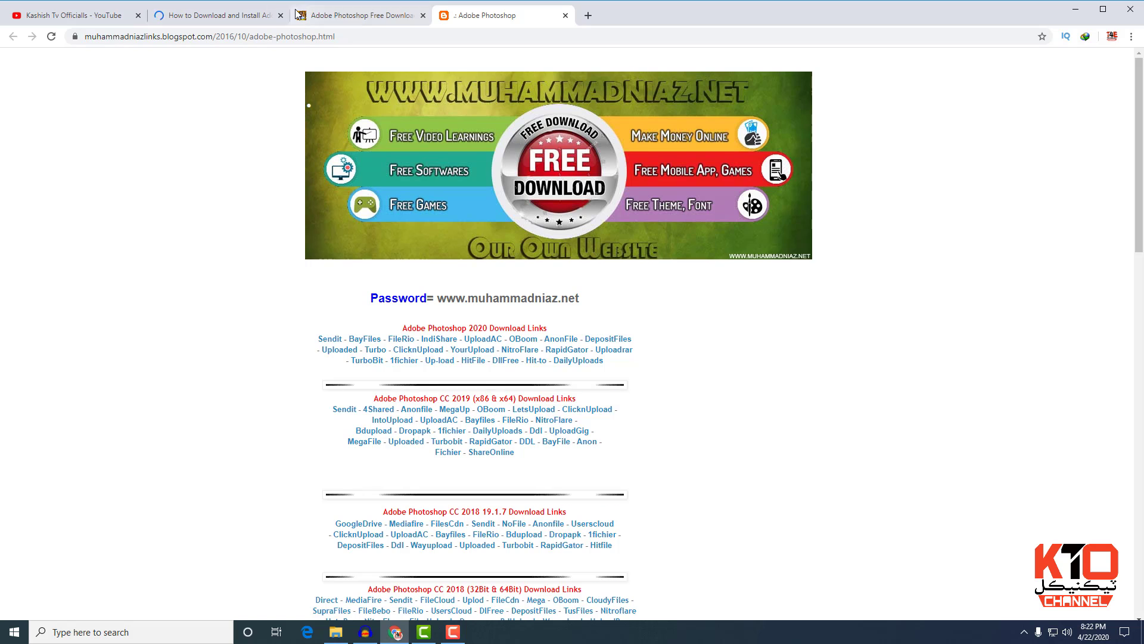
Open the Mediafire download page for Adobe Photoshop CC 2018 19.1.7.
scroll(748, 459, "down", 1)
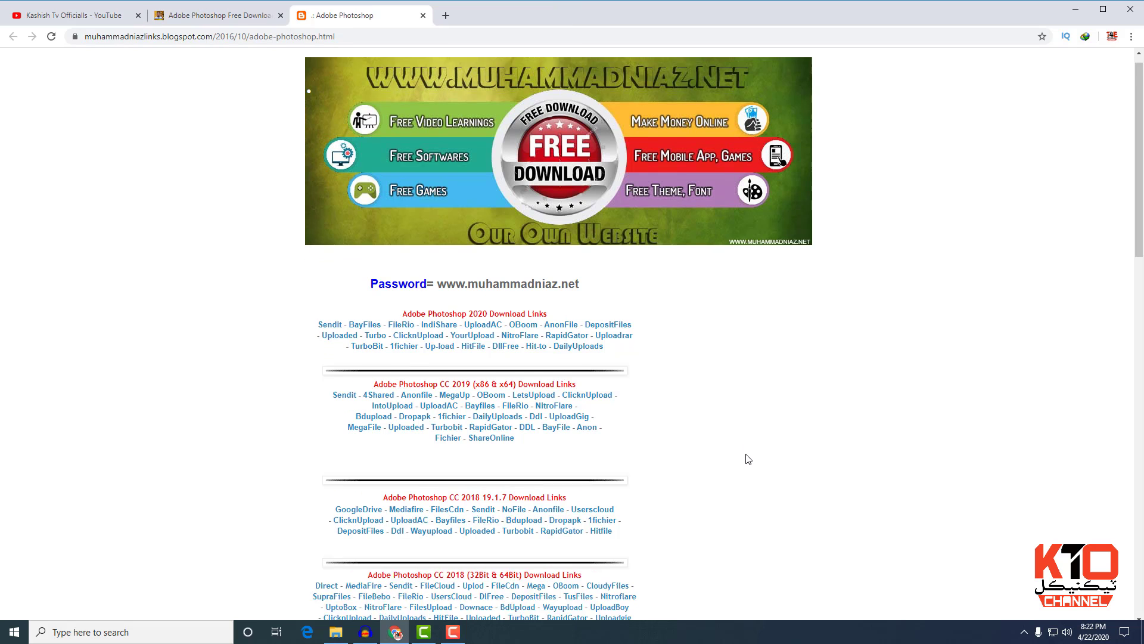
scroll(748, 459, "down", 2)
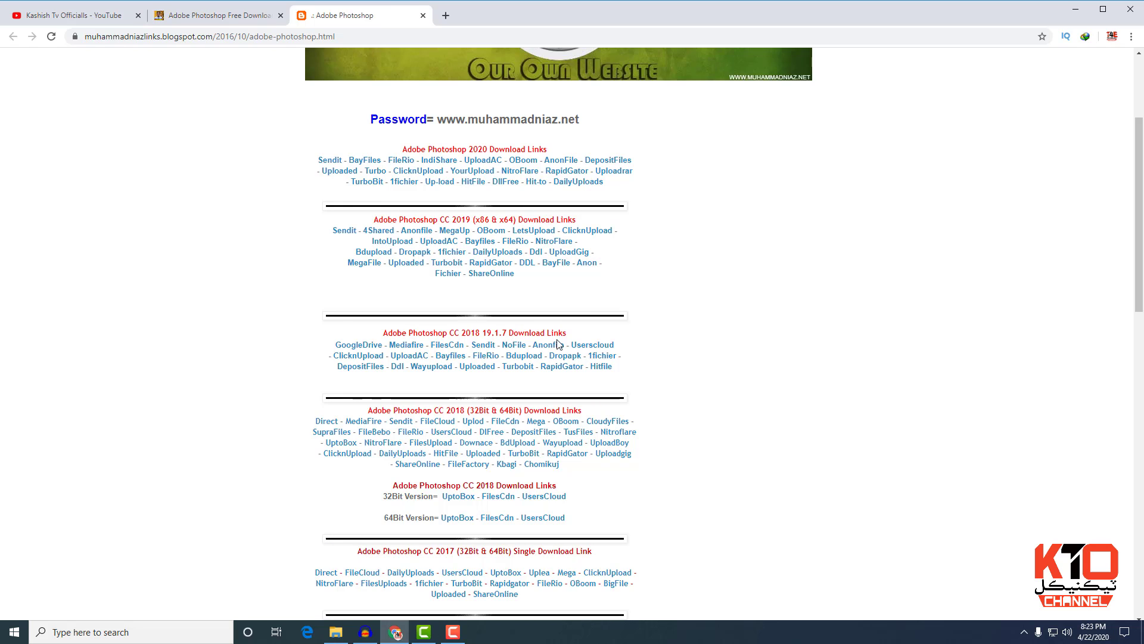
left_click(406, 345)
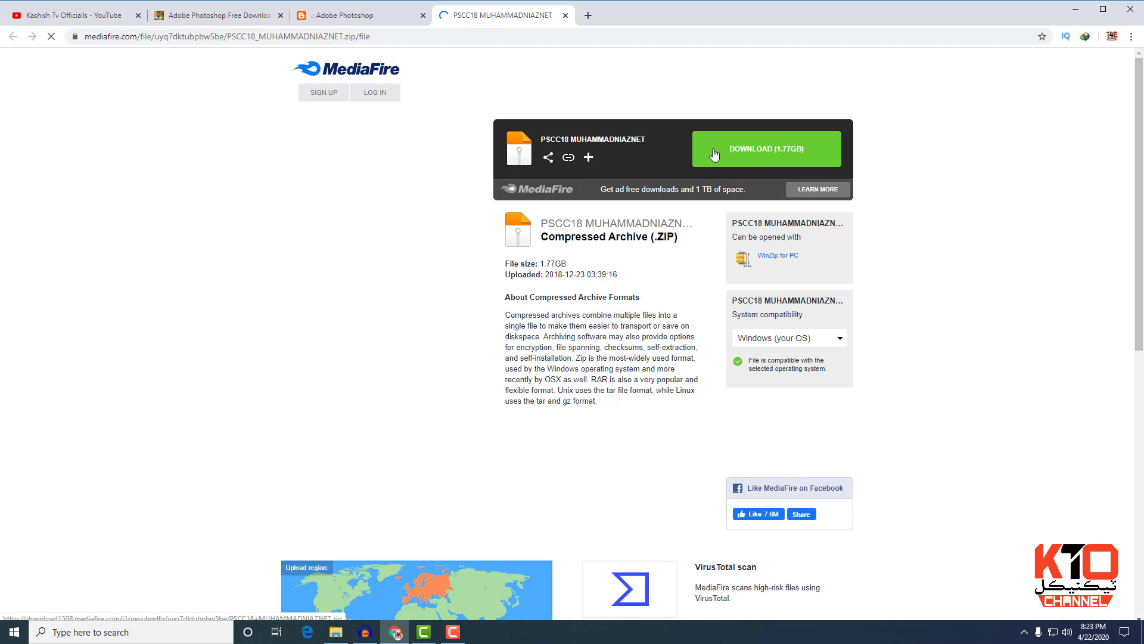
Request the 1.77 GB Photoshop archive from MediaFire, close the advert window and cancel the download manager's dialog.
left_click(740, 156)
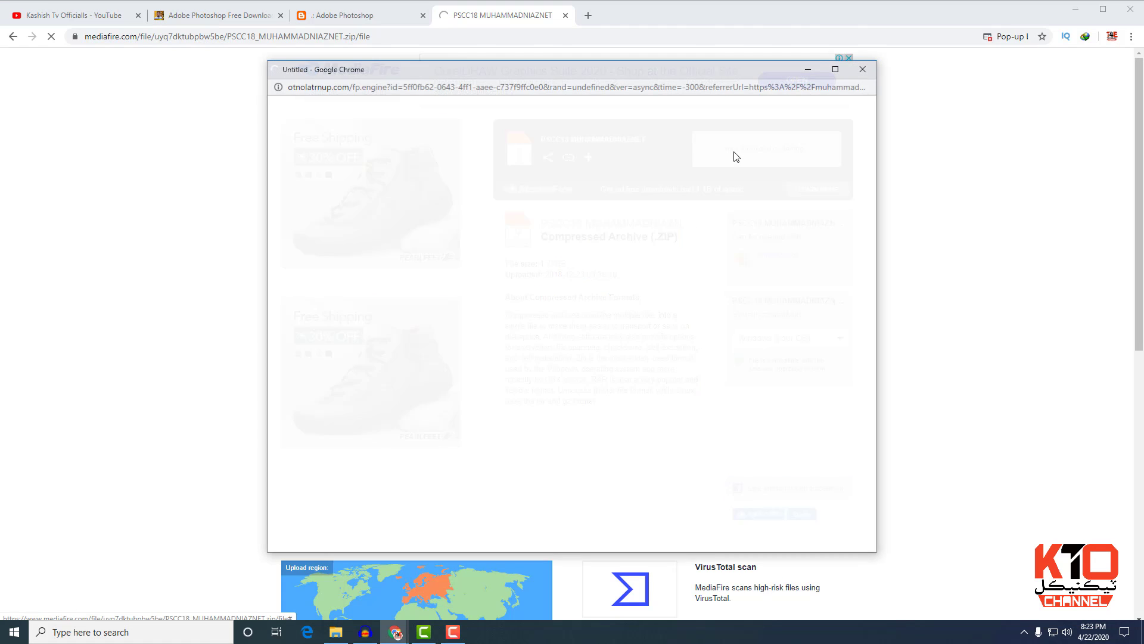
left_click(845, 73)
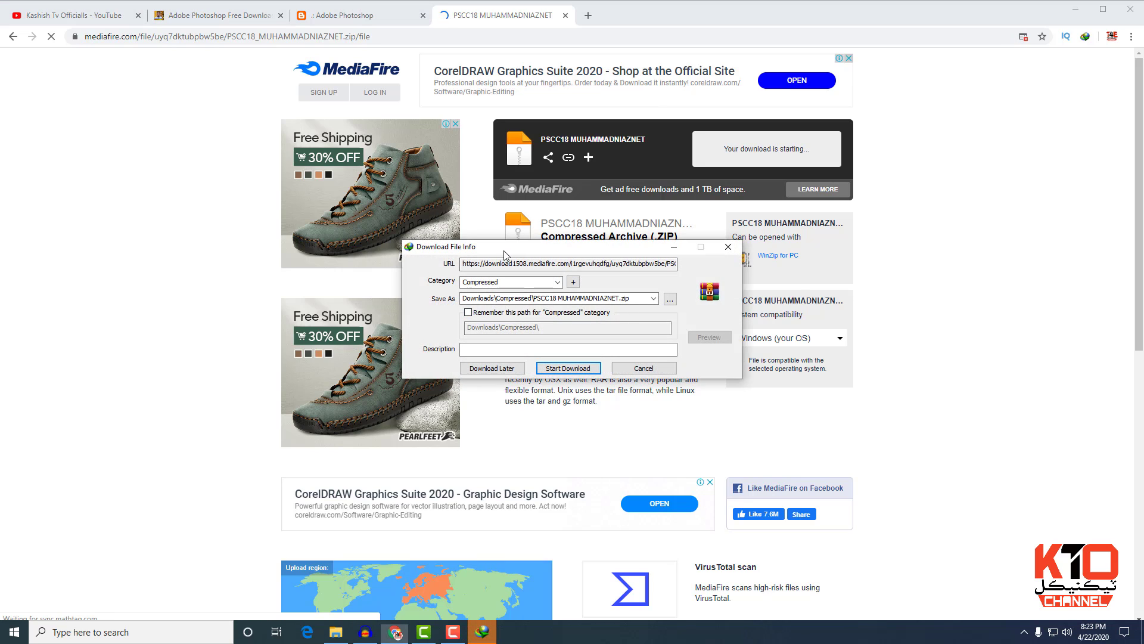
left_click_drag(494, 249, 538, 251)
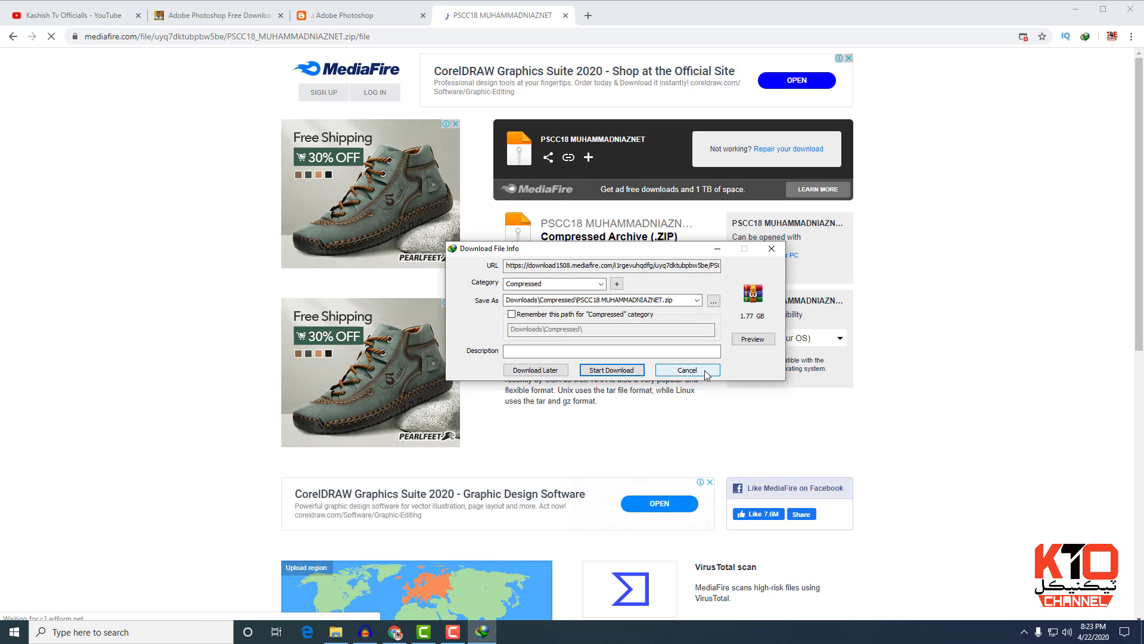
left_click(707, 374)
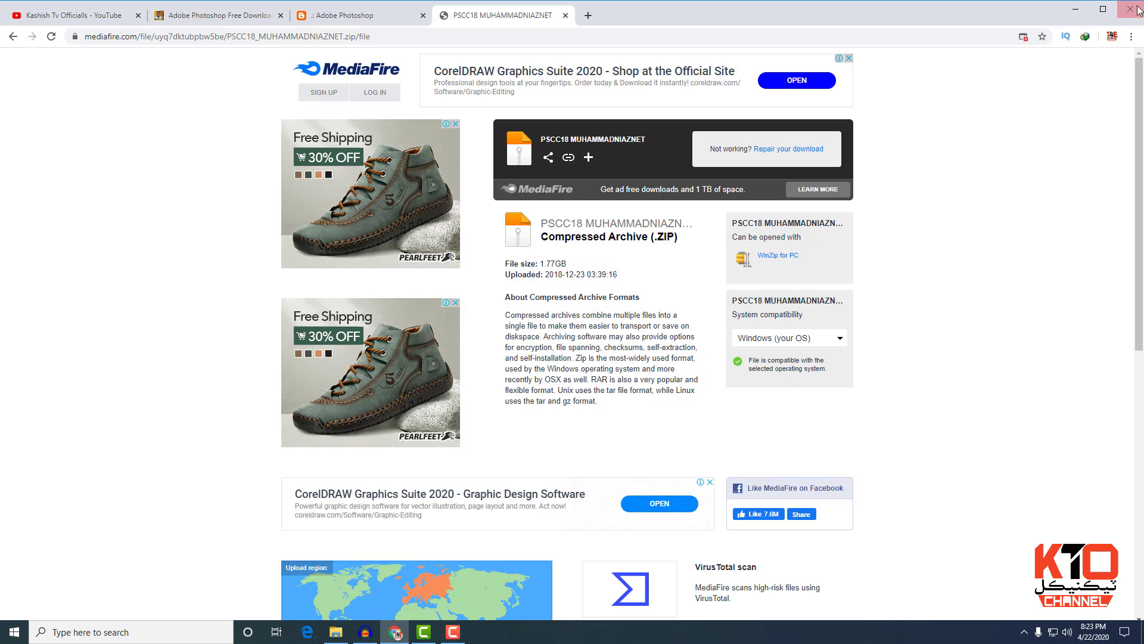
left_click(336, 633)
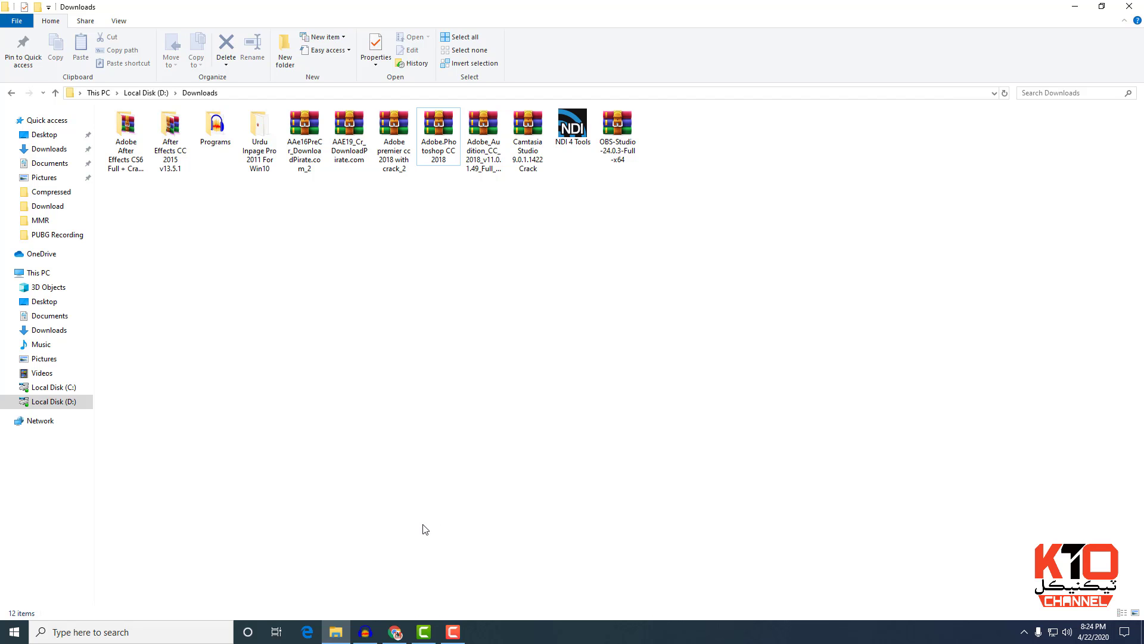
left_click(337, 633)
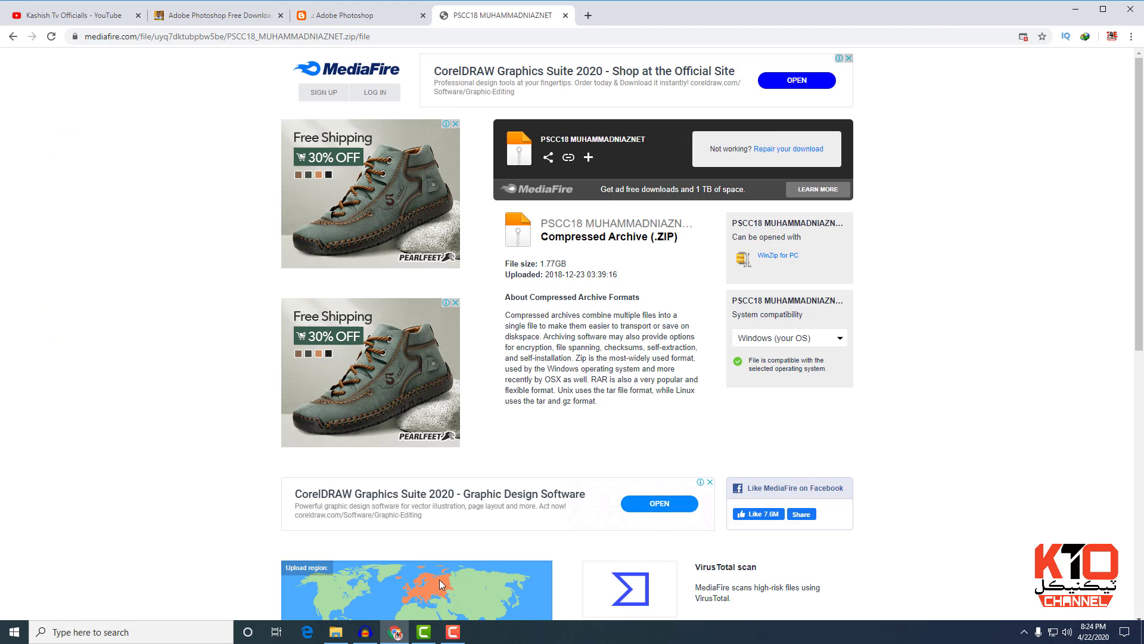
Disable the computer's Ethernet connection in the Windows network adapter settings.
key("super+d")
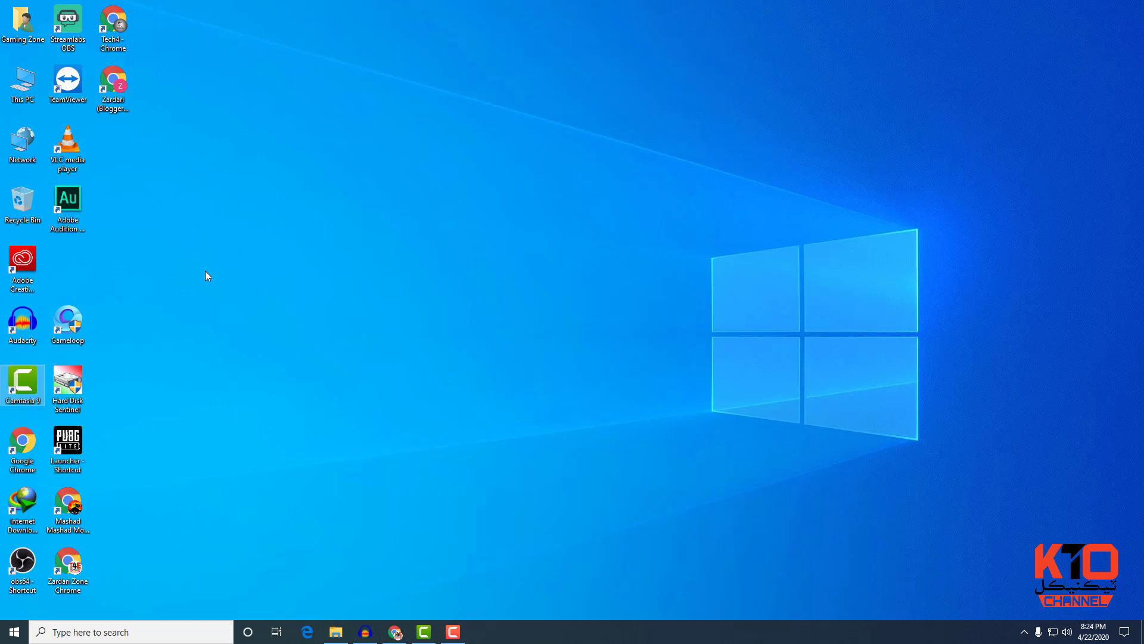
right_click(18, 144)
left_click(324, 280)
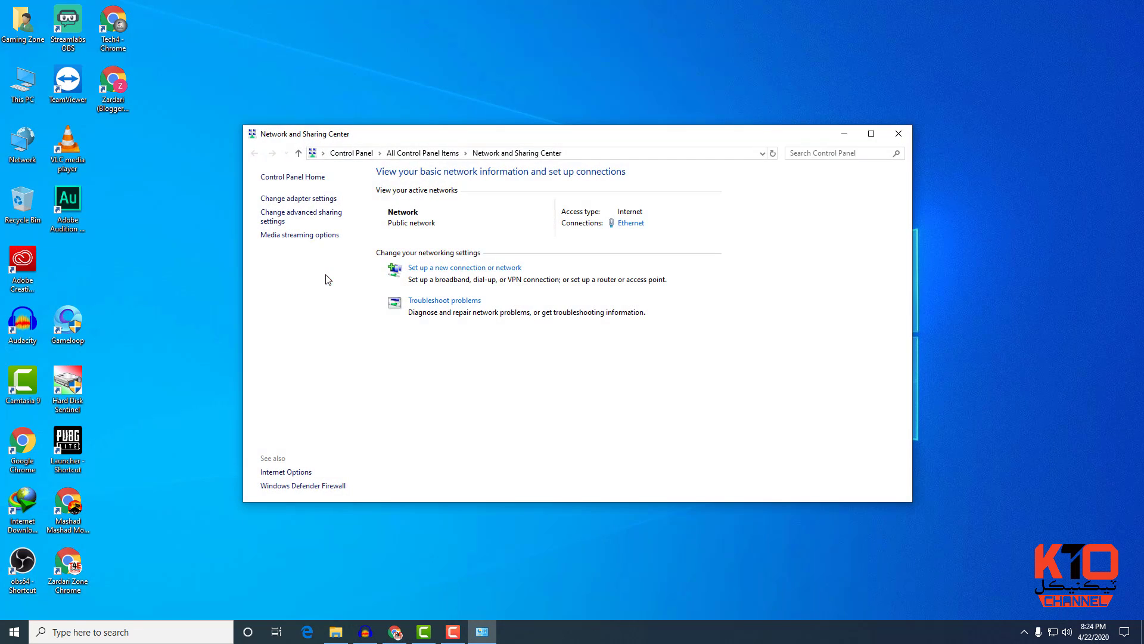
left_click(301, 199)
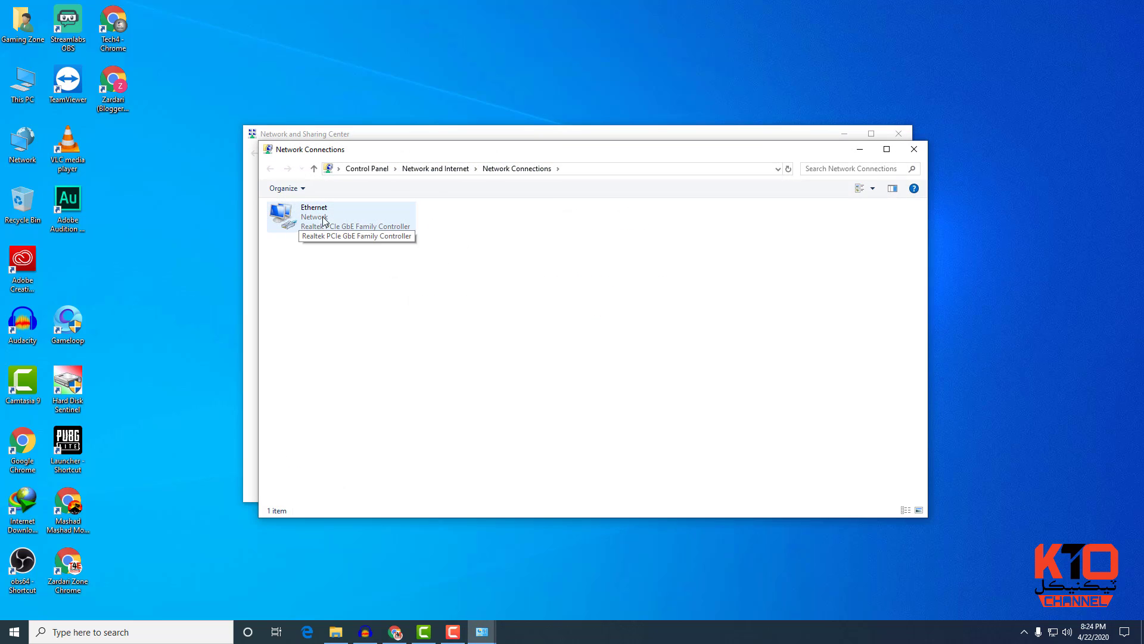
right_click(299, 219)
left_click(329, 226)
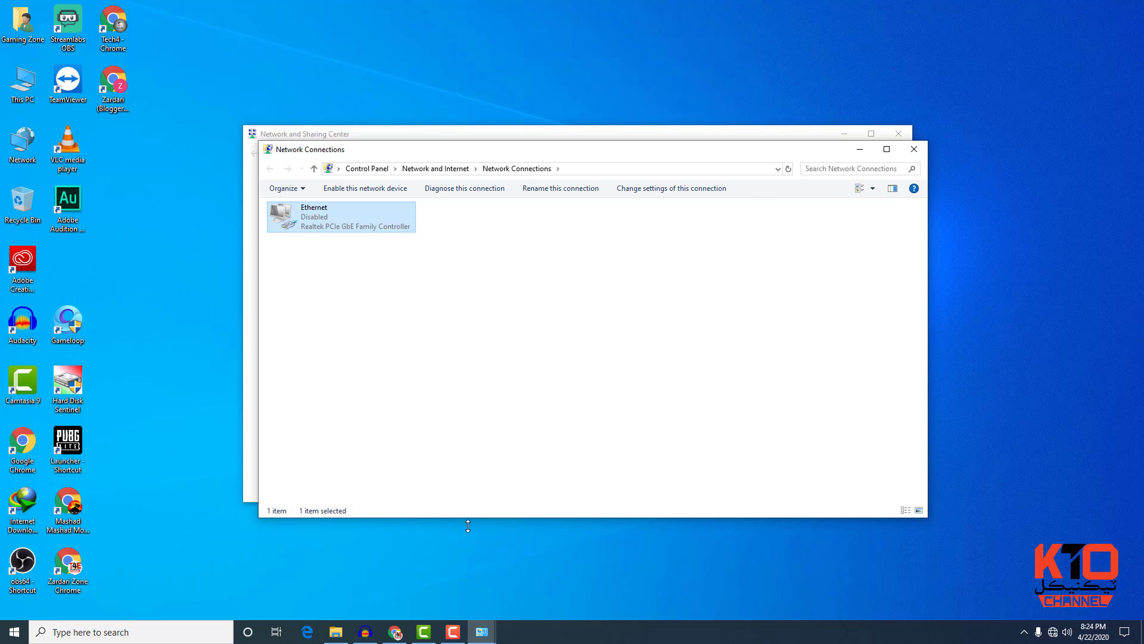
Run Adobe.PhotoshopCC-2018.exe from the Adobe.Photoshop CC 2018 archive in the D: Downloads folder and continue past the setup wizard's welcome page.
left_click(336, 632)
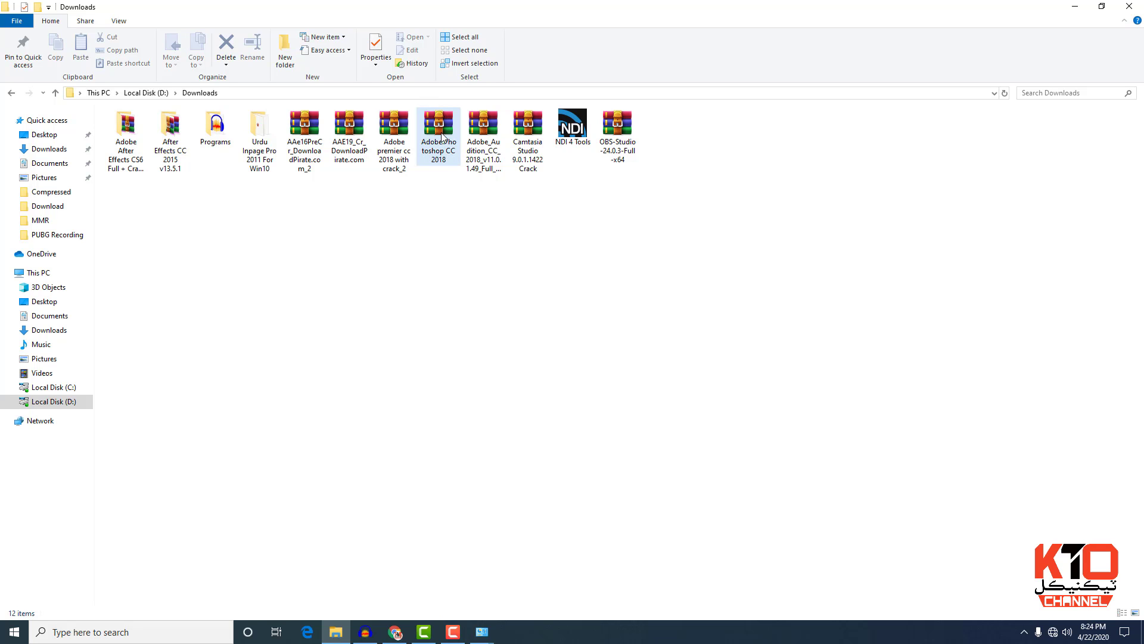
double_click(442, 149)
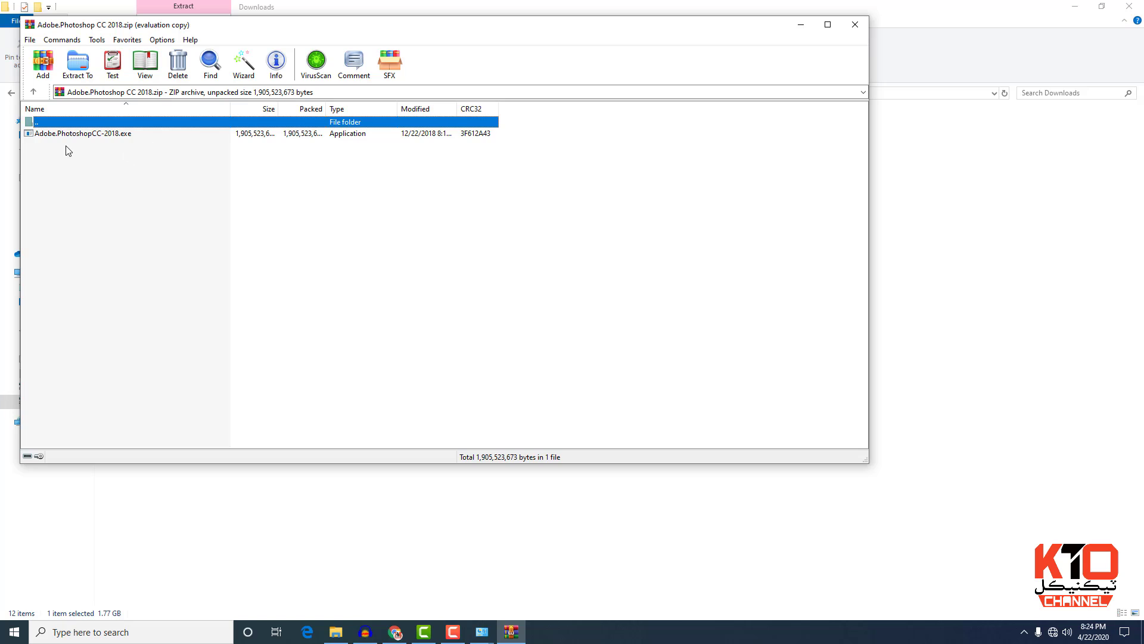
double_click(101, 135)
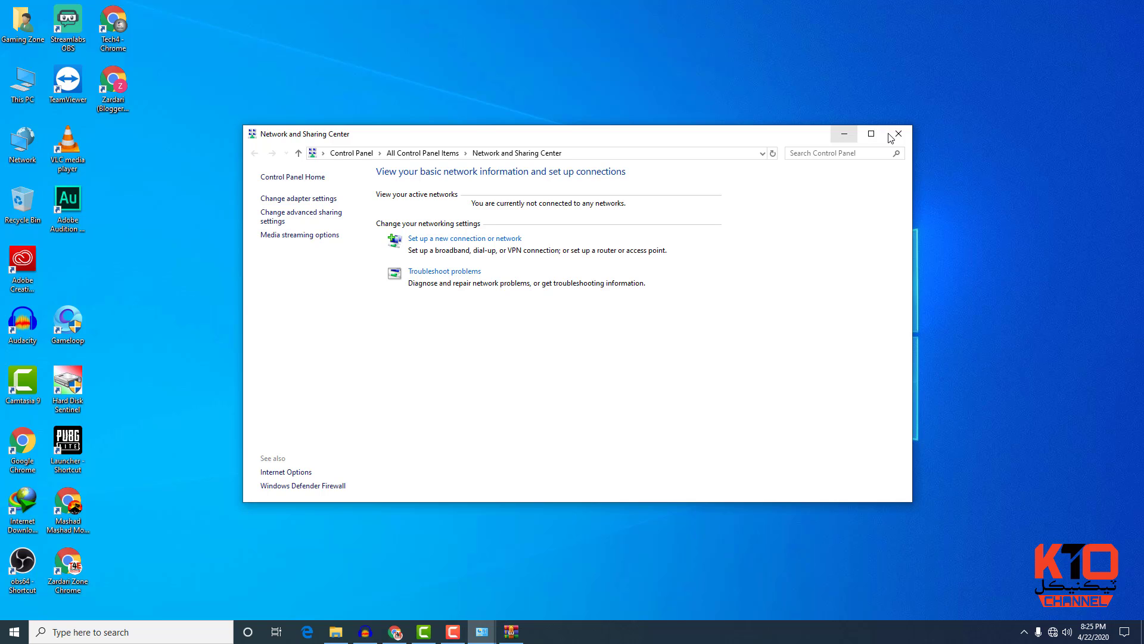
left_click(843, 137)
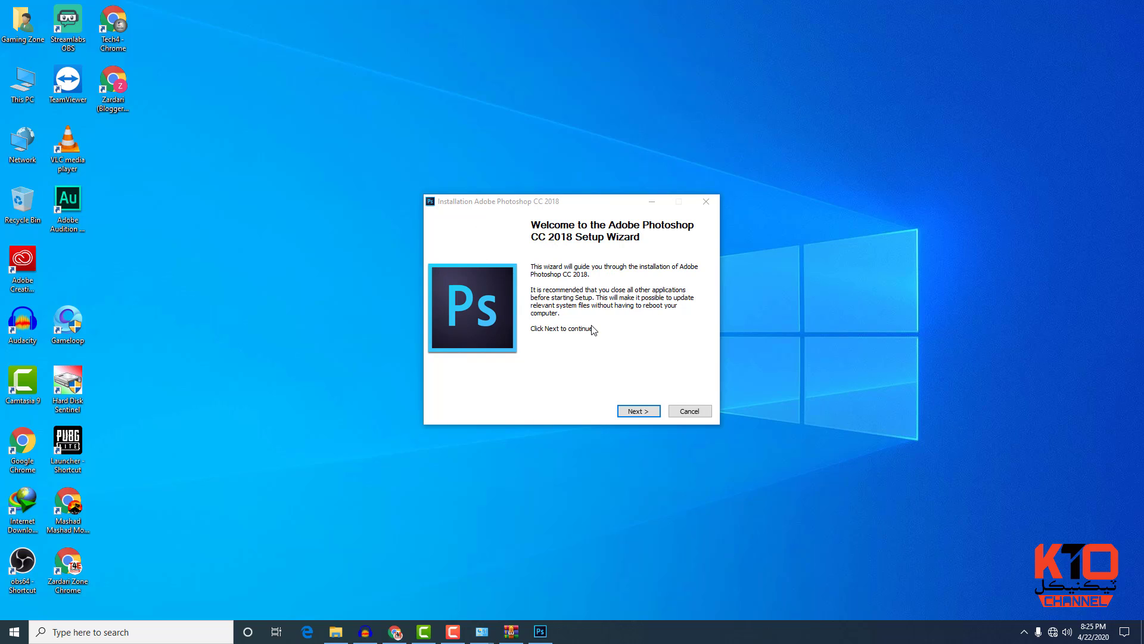
left_click(638, 411)
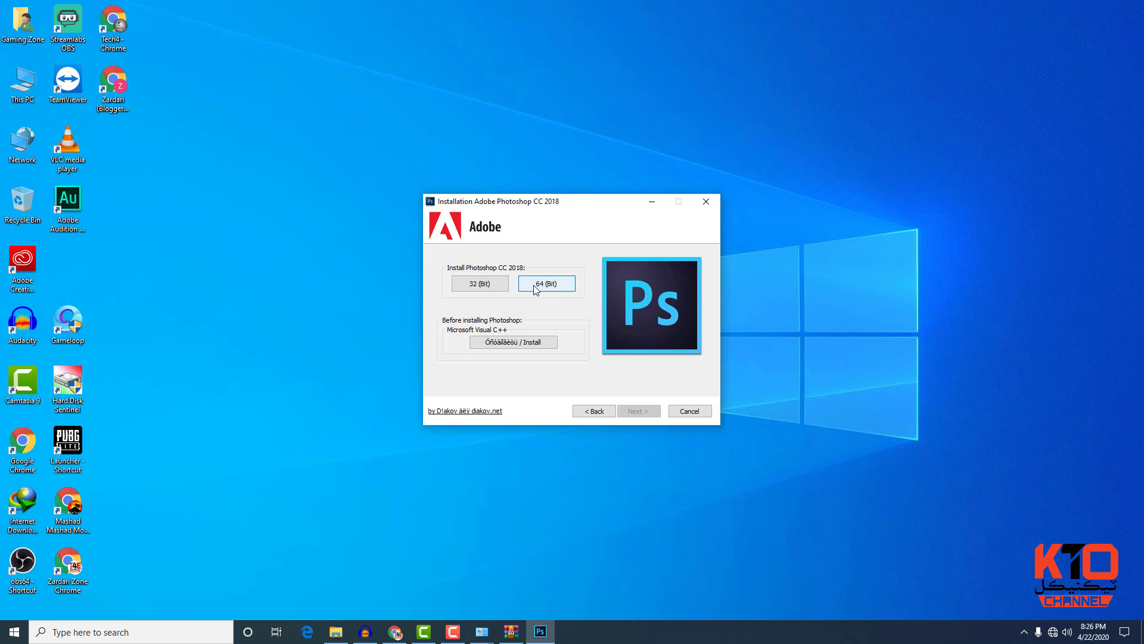
Check the Windows system type in the computer's properties, then close the system information.
right_click(18, 91)
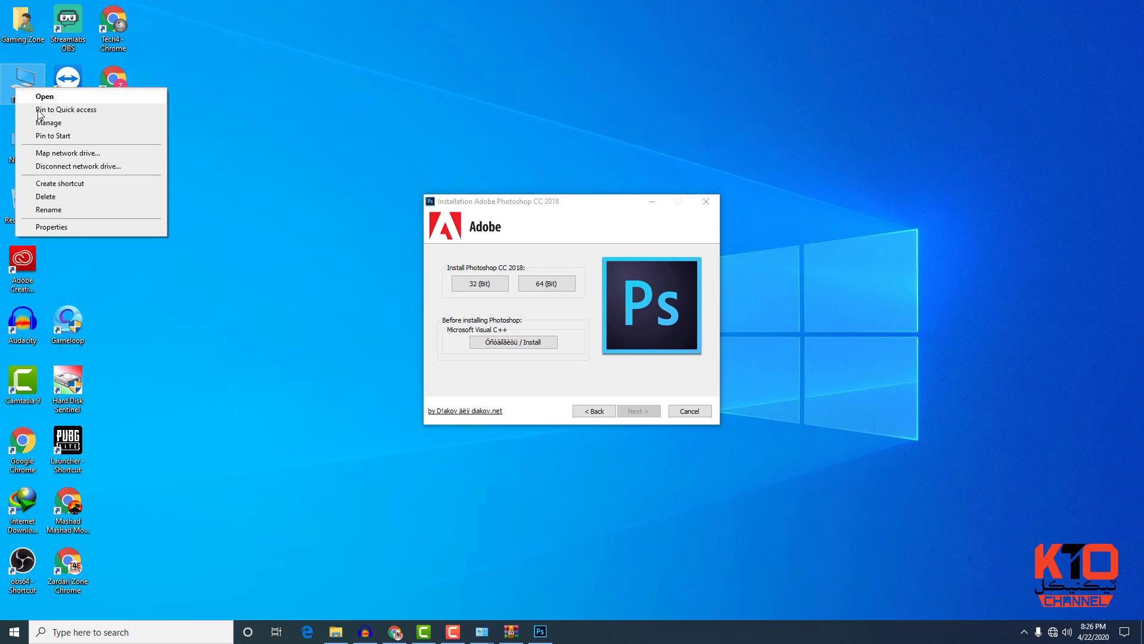
left_click(70, 229)
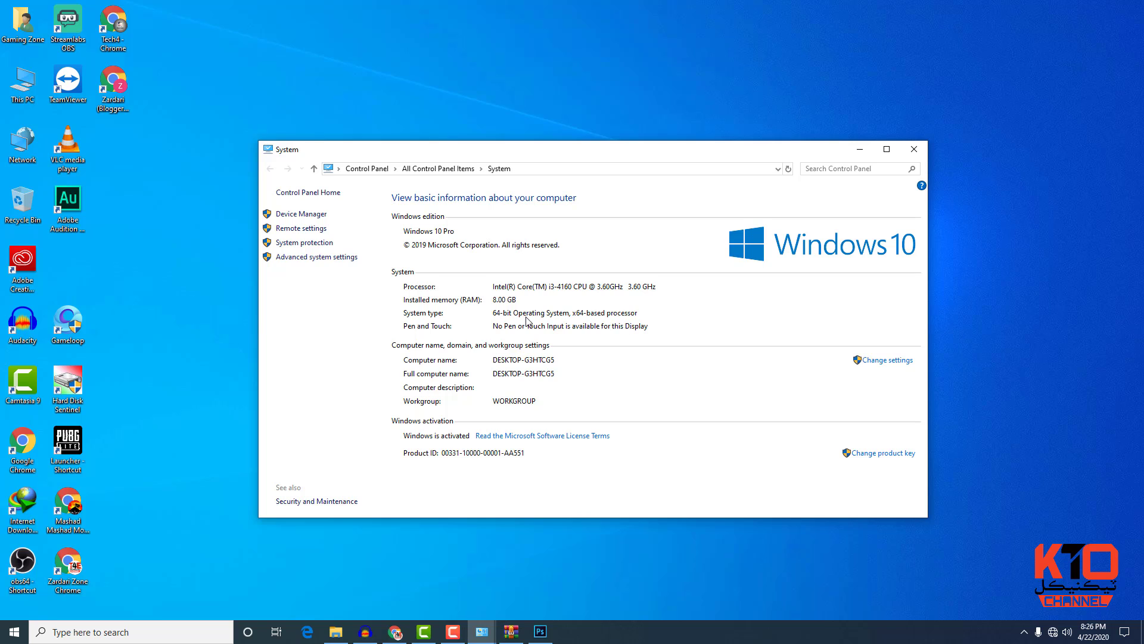
left_click(914, 149)
Choose the 64-bit Photoshop CC 2018 version and start installing it to C:\Program Files\Adobe.
left_click(549, 284)
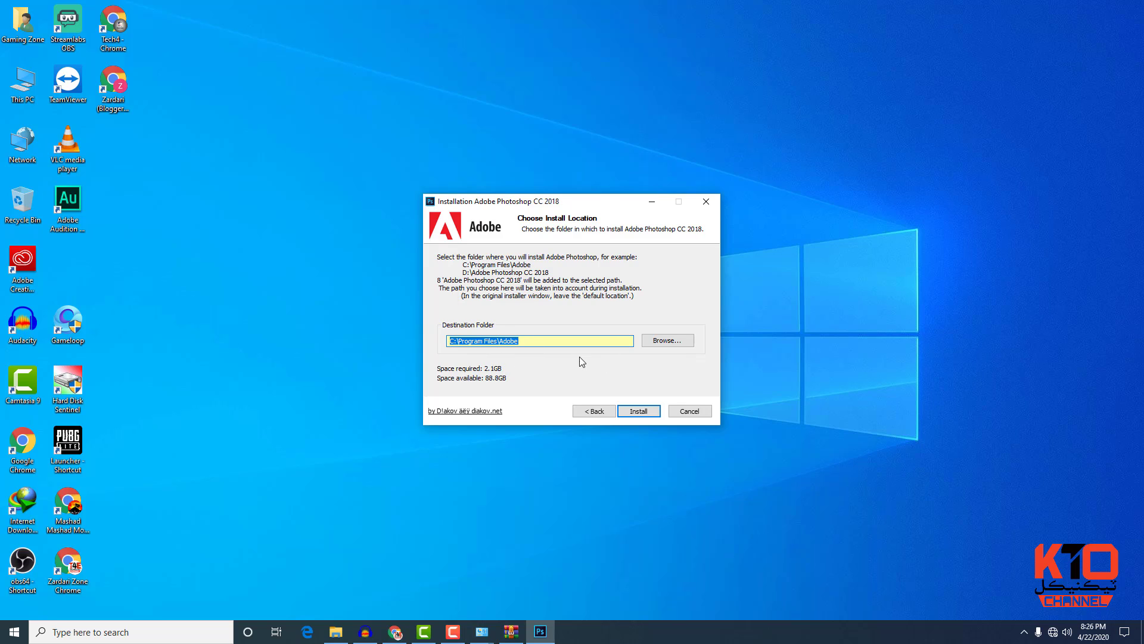
left_click(639, 411)
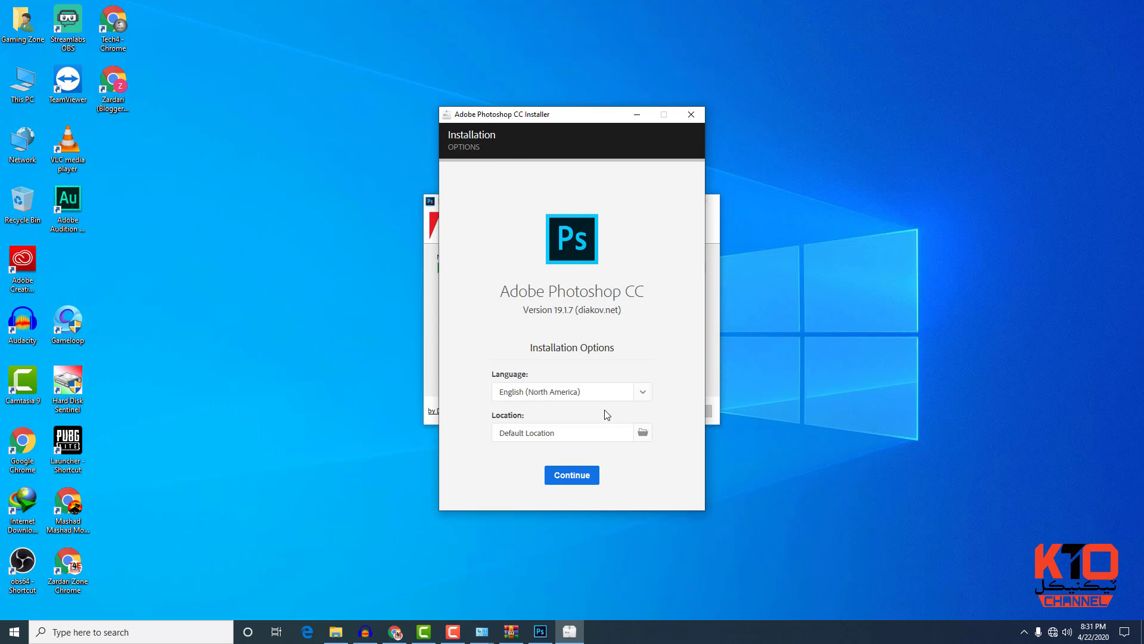
Install Photoshop in English (North America) to the default location and finish setup without the hi.ru preferences or author's site options.
left_click(565, 477)
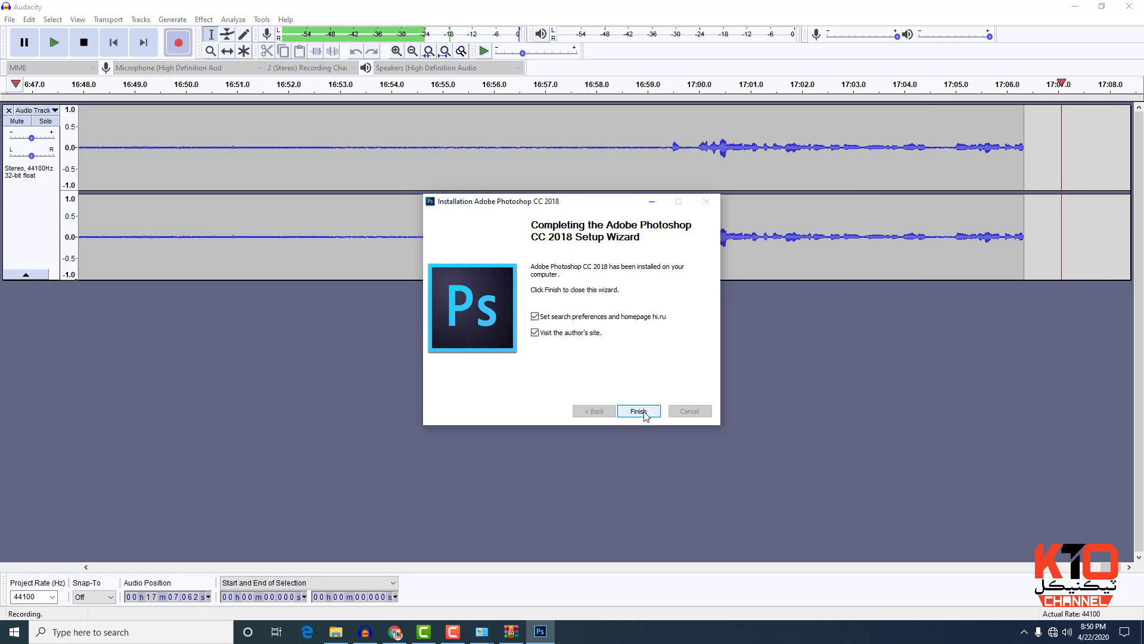
left_click(549, 333)
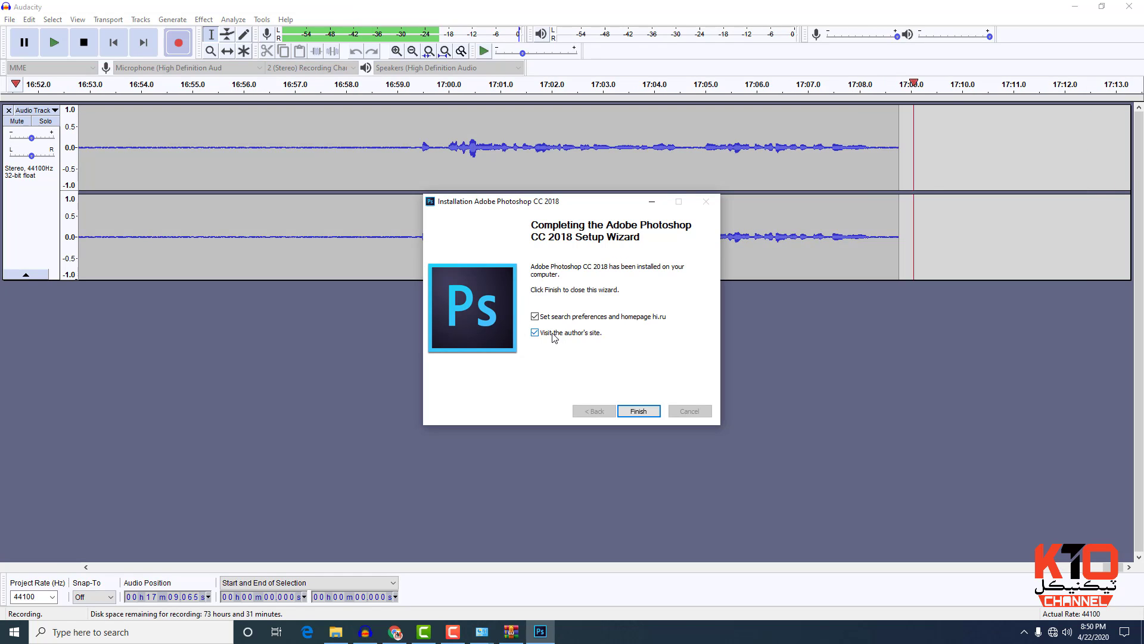
left_click(535, 316)
left_click(639, 412)
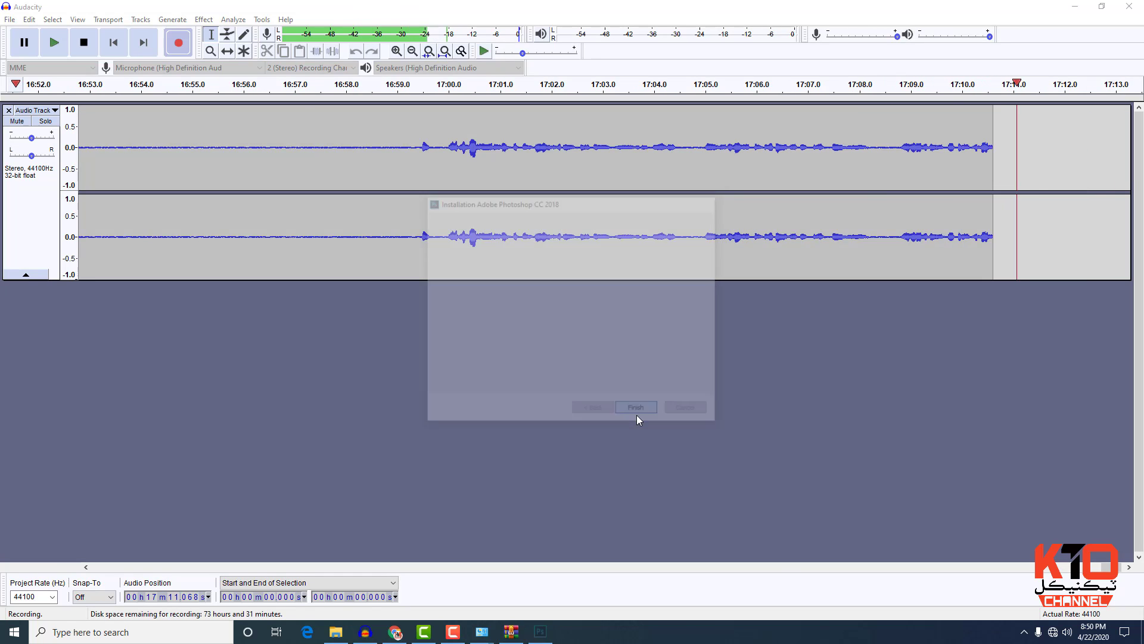
left_click(1072, 7)
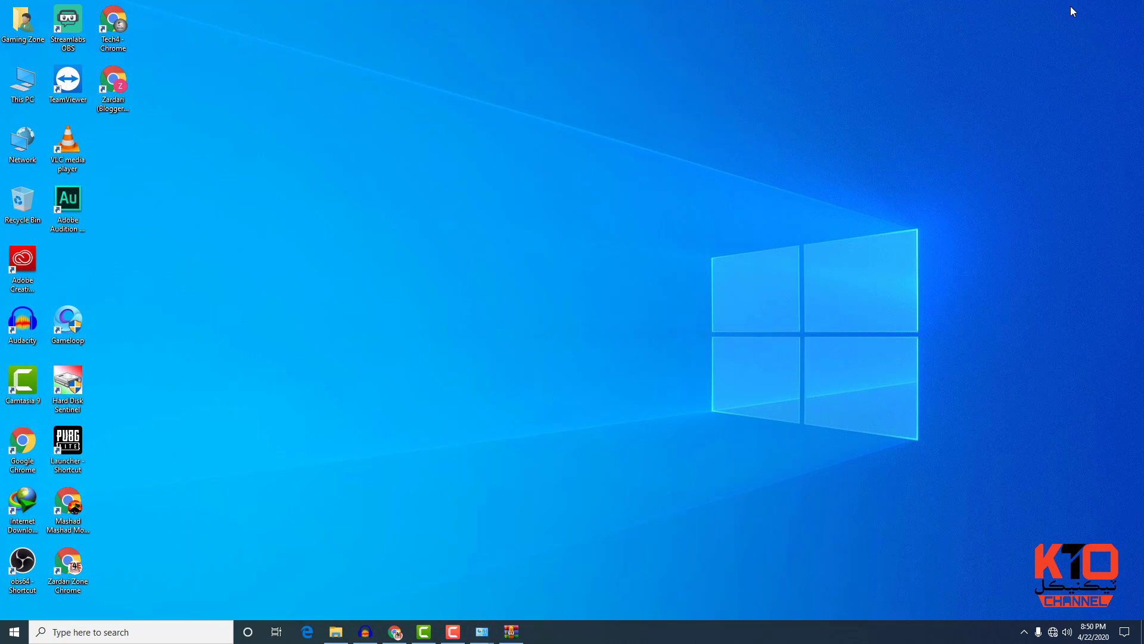
Add an Adobe Photoshop CC 2018 shortcut to the desktop from the recently added apps and place it below Adobe Audition.
right_click(416, 242)
left_click(447, 276)
right_click(408, 249)
left_click(445, 281)
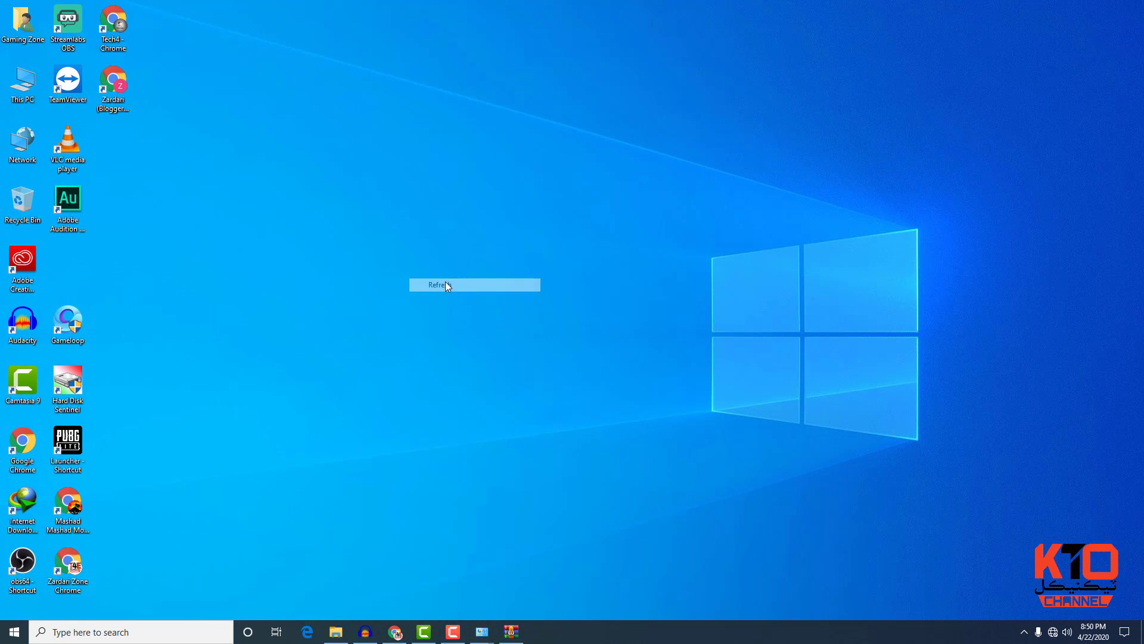
left_click(14, 632)
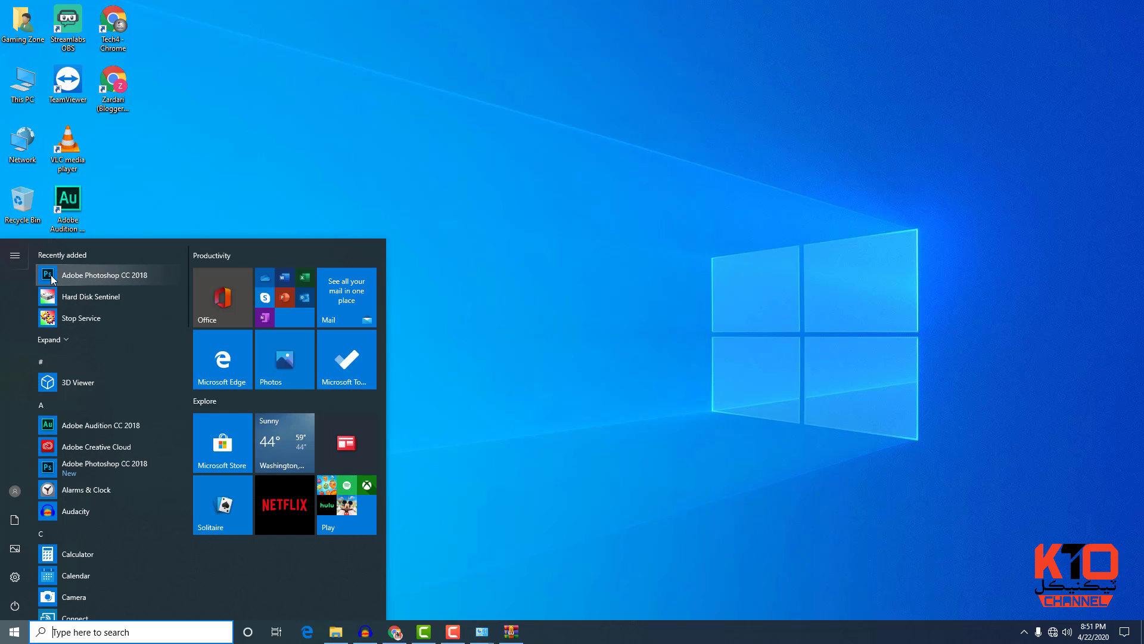
left_click_drag(236, 227, 339, 205)
left_click_drag(342, 134, 83, 271)
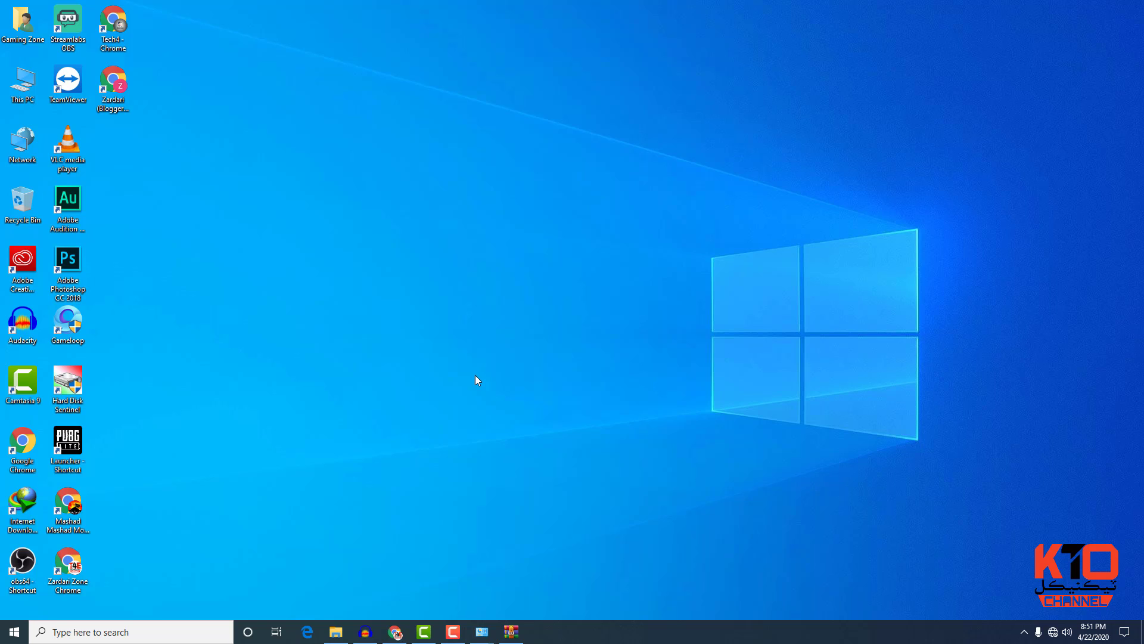
Launch Adobe Photoshop CC 2018 from its desktop shortcut and dismiss the learning tip and the file-opening dialog.
right_click(384, 352)
left_click(424, 387)
double_click(70, 264)
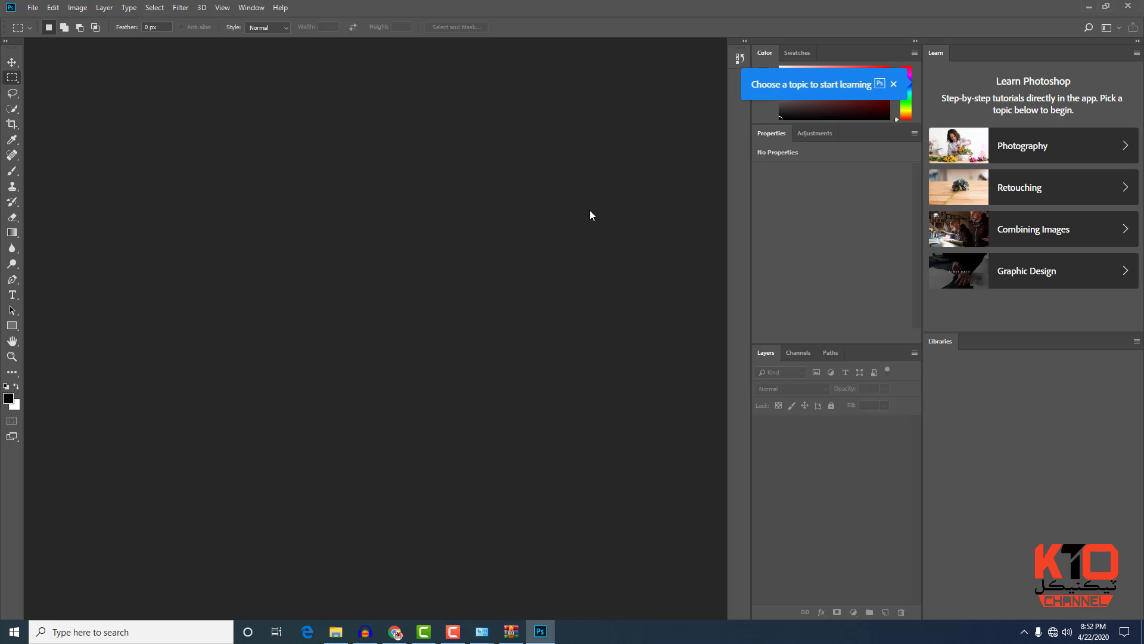
left_click(893, 84)
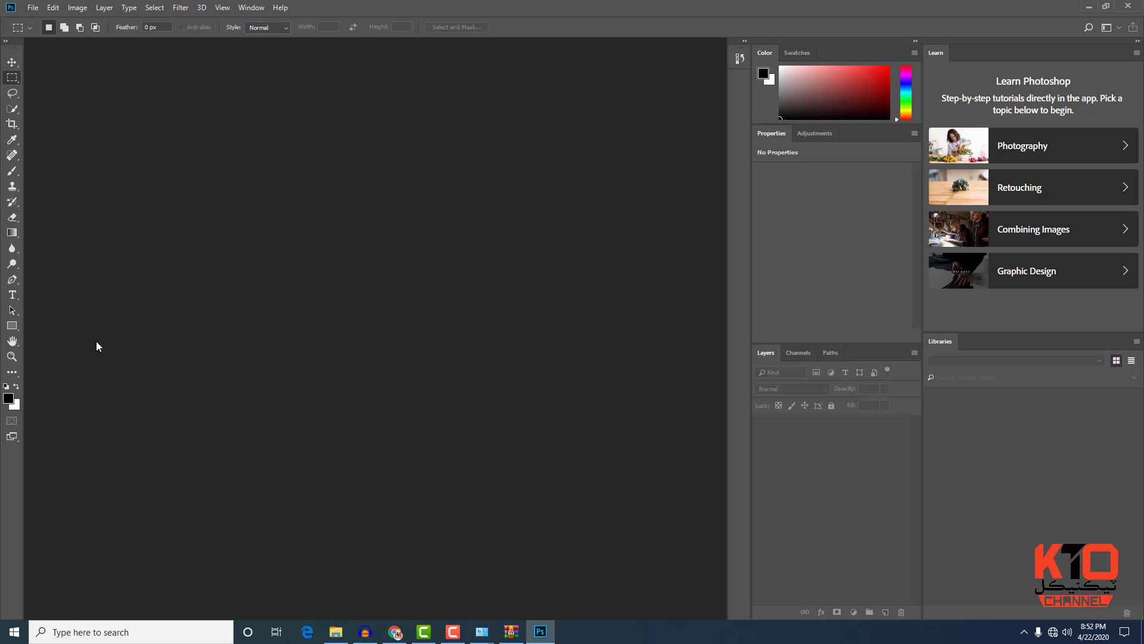
double_click(252, 278)
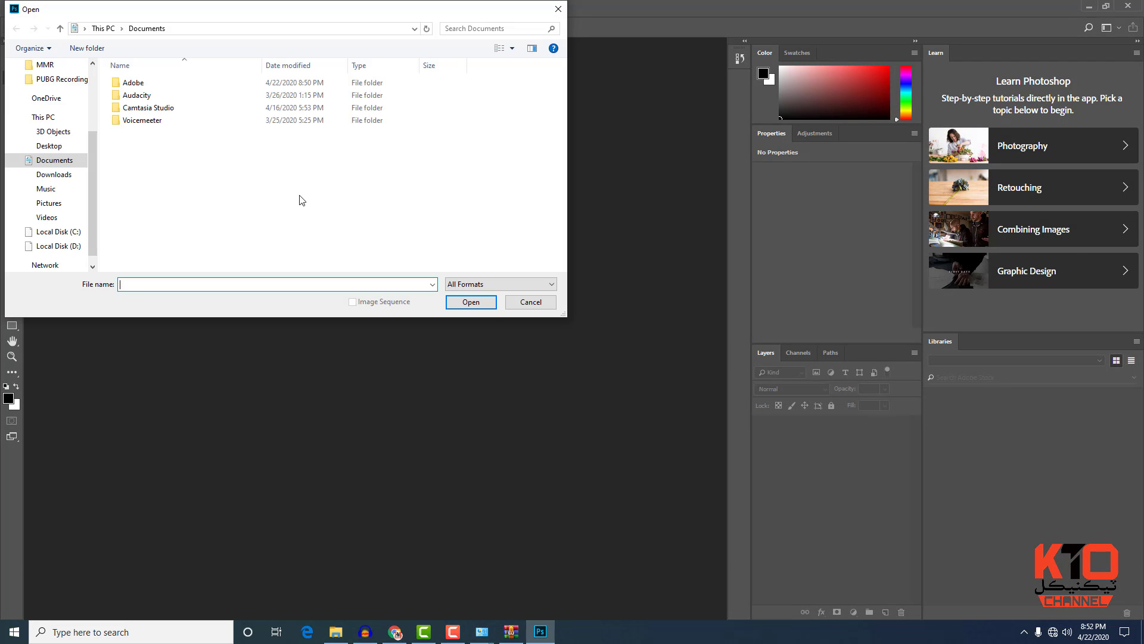
left_click(559, 9)
Check the release information in About Photoshop CC, then close Photoshop.
left_click(280, 7)
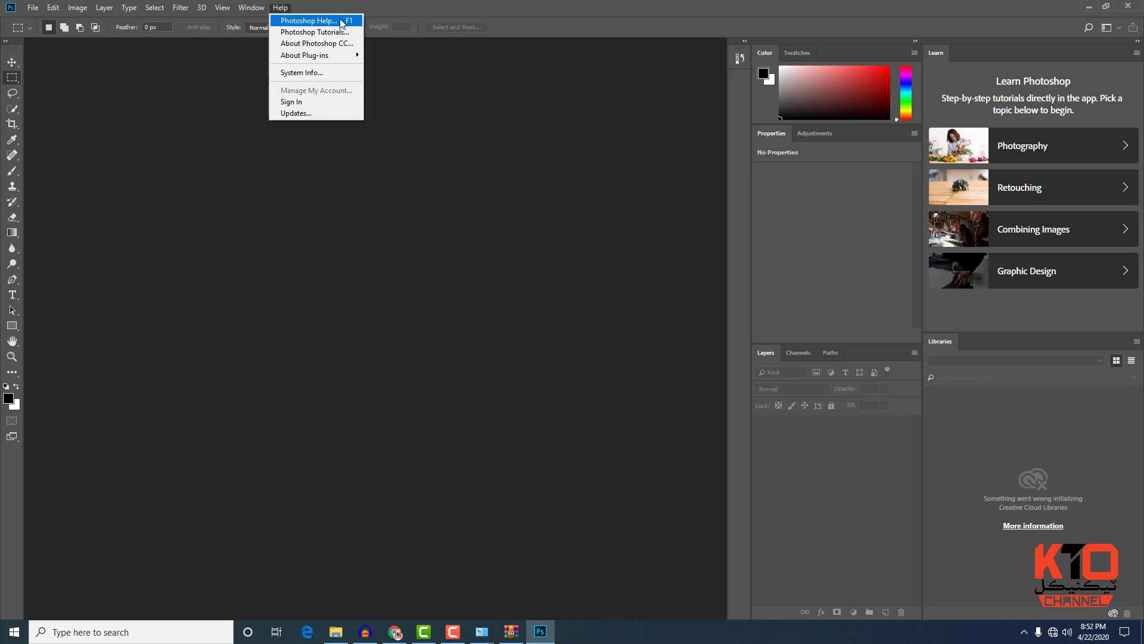
left_click(317, 44)
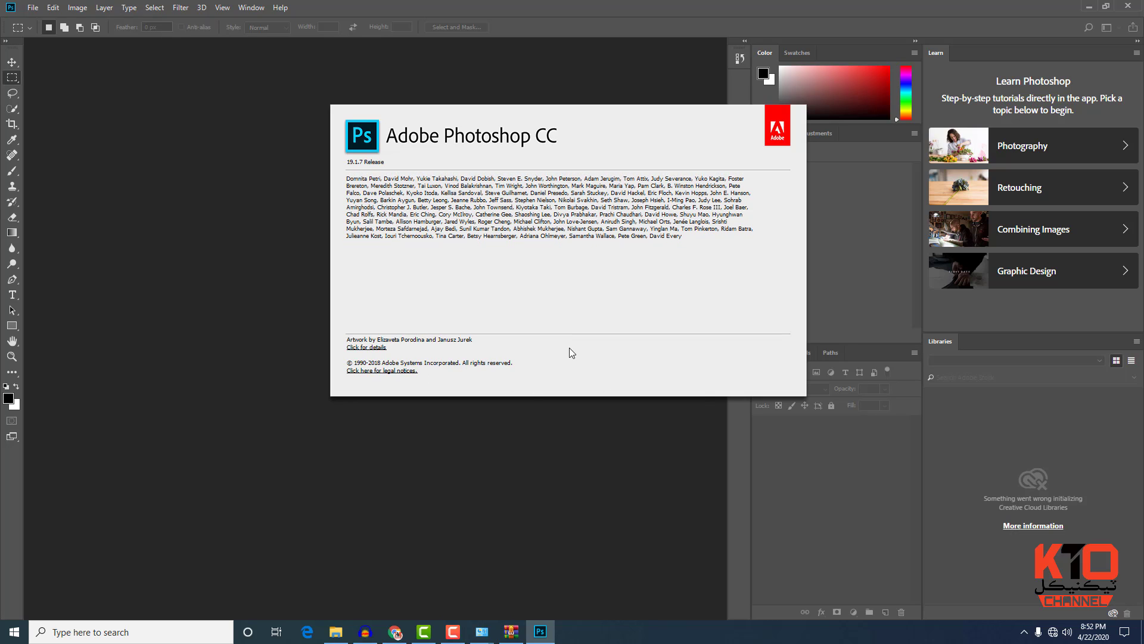
left_click(633, 352)
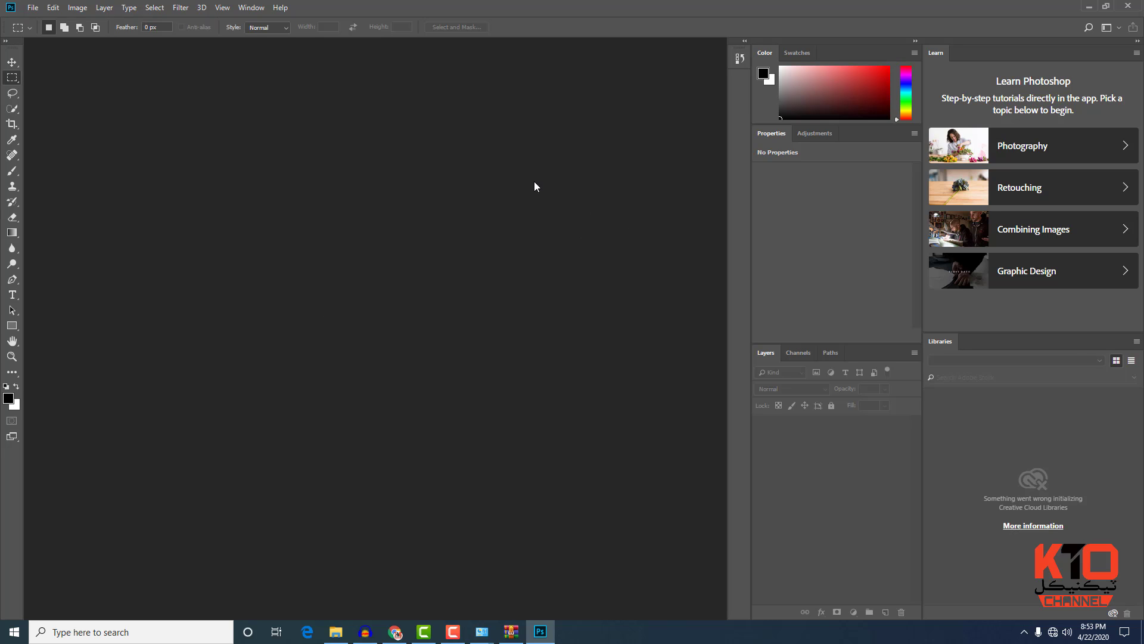
left_click(1132, 7)
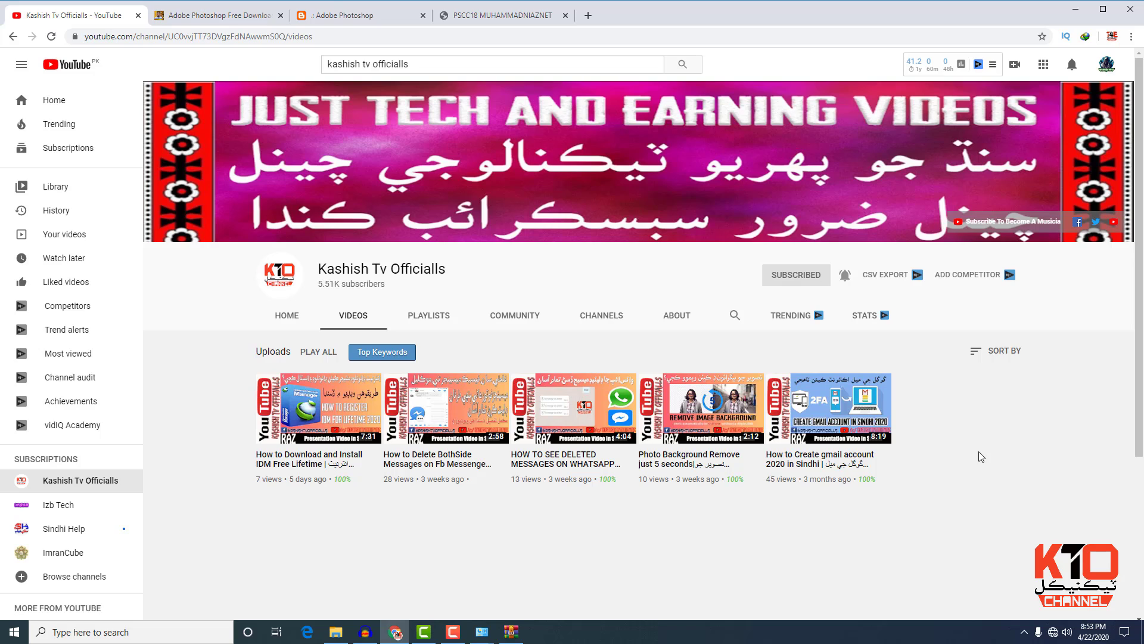